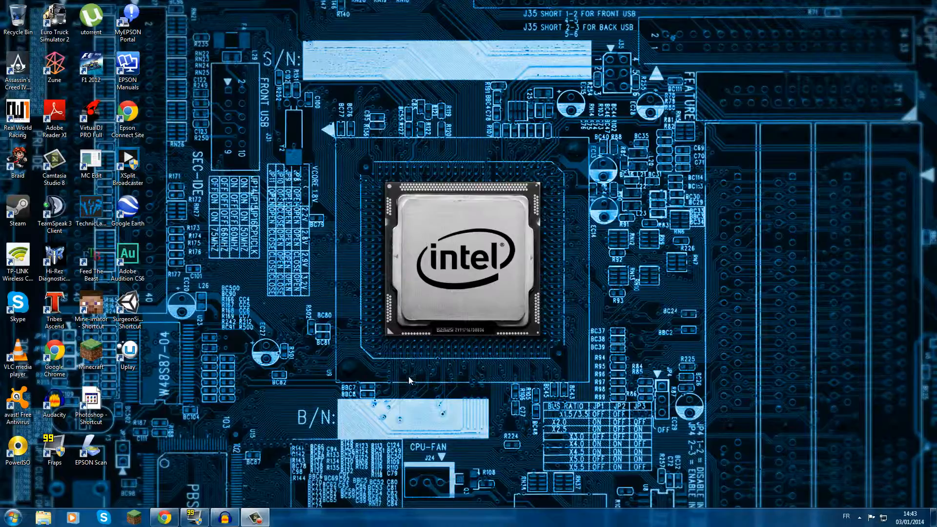
# Open Fraps and look through its General, FPS and Movies settings, ending on the FPS options.
pyautogui.click(200, 515)
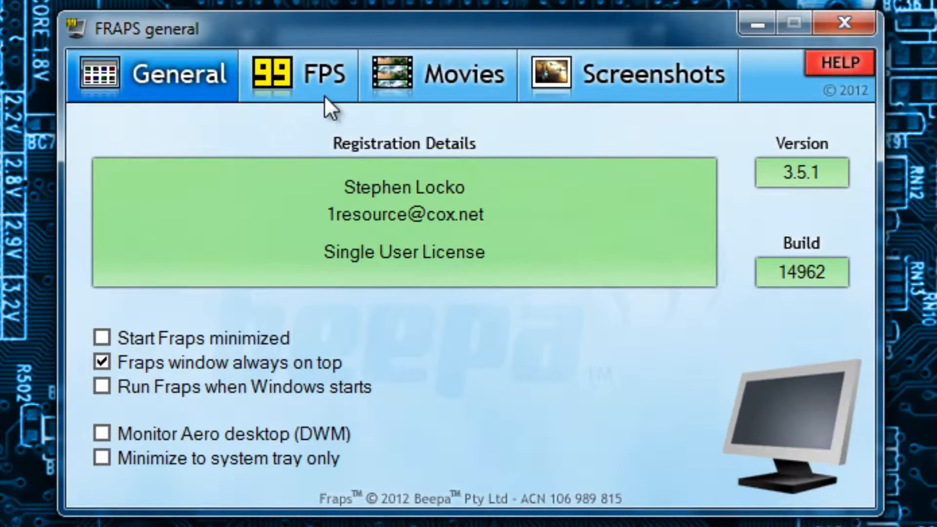
pyautogui.click(324, 94)
pyautogui.click(490, 90)
pyautogui.click(205, 73)
pyautogui.click(334, 79)
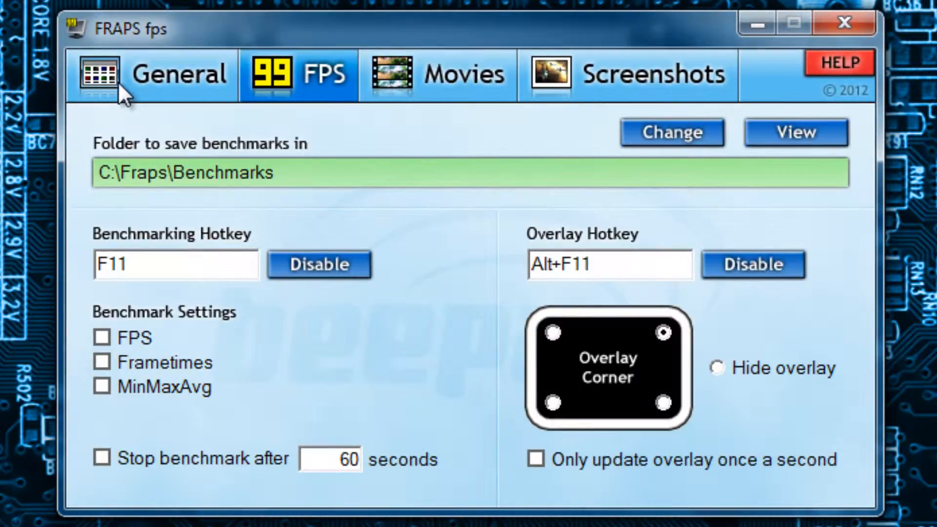
pyautogui.click(230, 95)
pyautogui.click(440, 78)
pyautogui.click(318, 75)
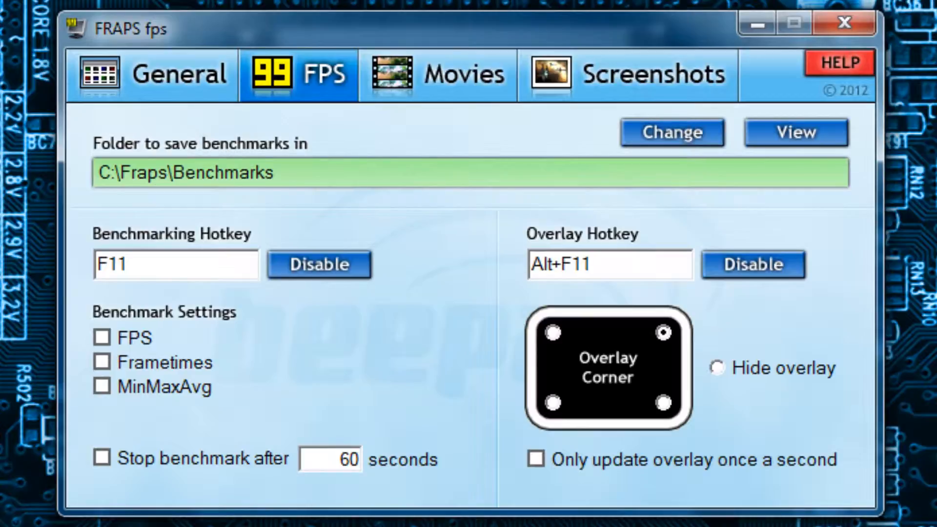
pyautogui.moveTo(559, 23); pyautogui.dragTo(555, 0)
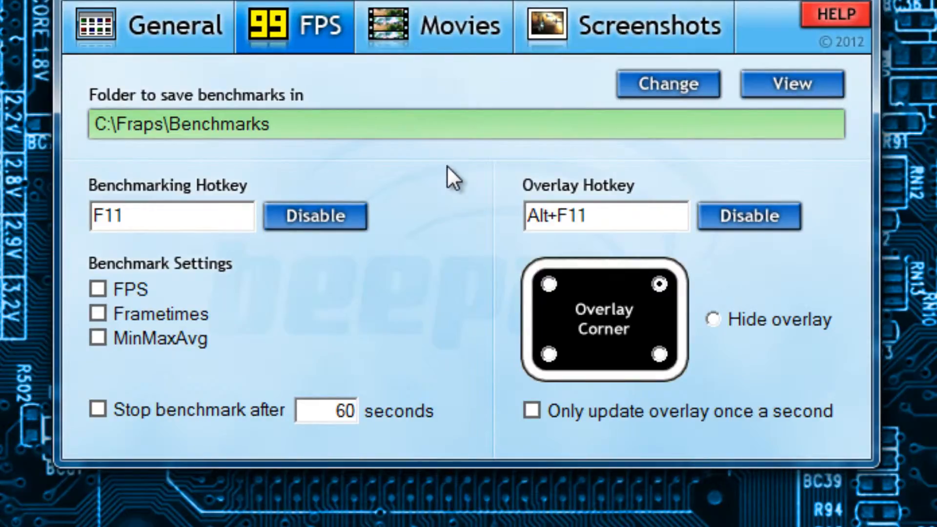
# Review the Fraps general, movie capture, screenshot and FPS benchmark settings one after another.
pyautogui.click(157, 40)
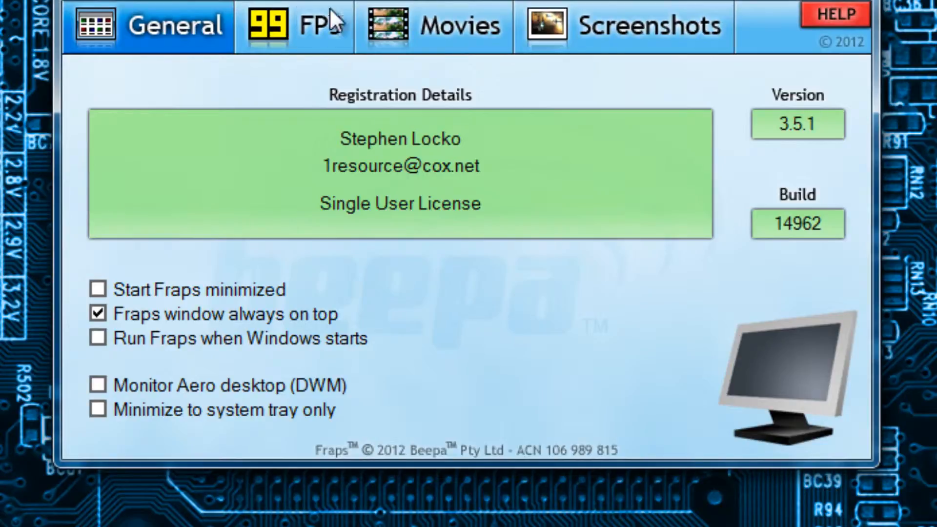
pyautogui.click(478, 34)
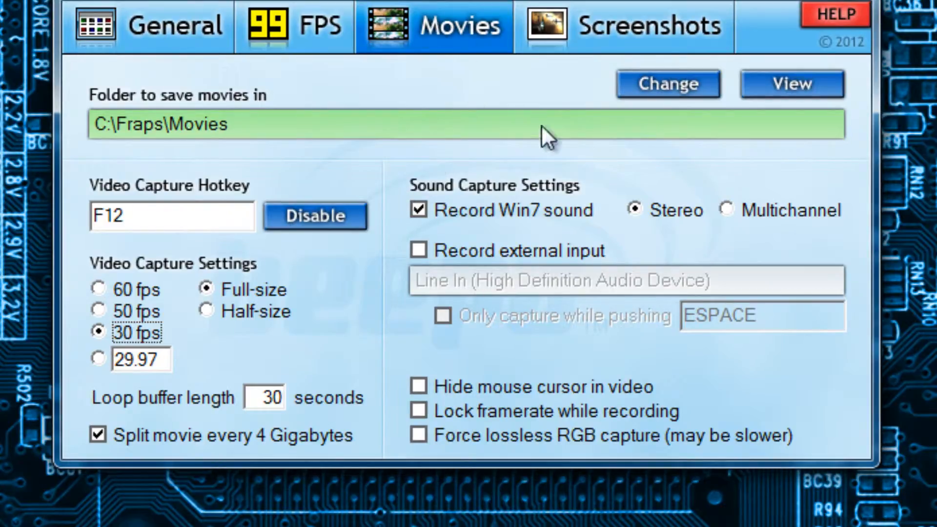
pyautogui.click(607, 44)
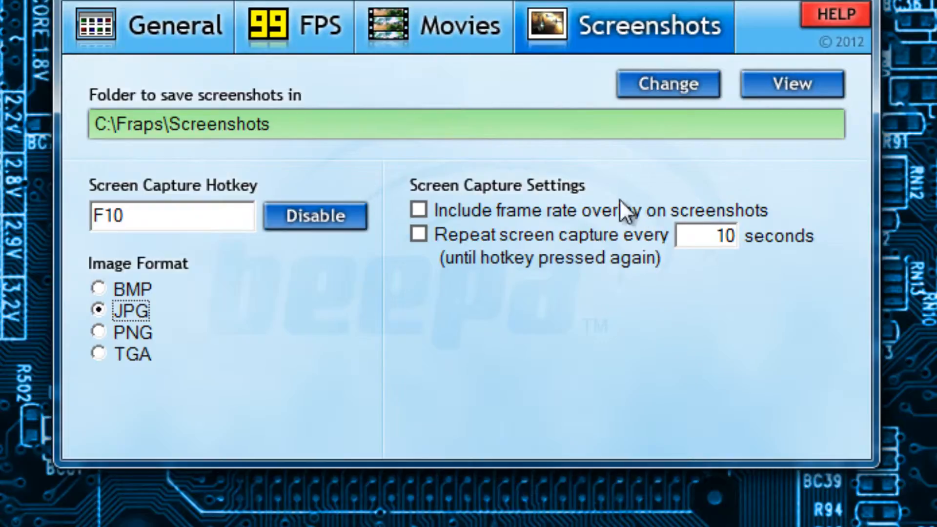
pyautogui.click(412, 51)
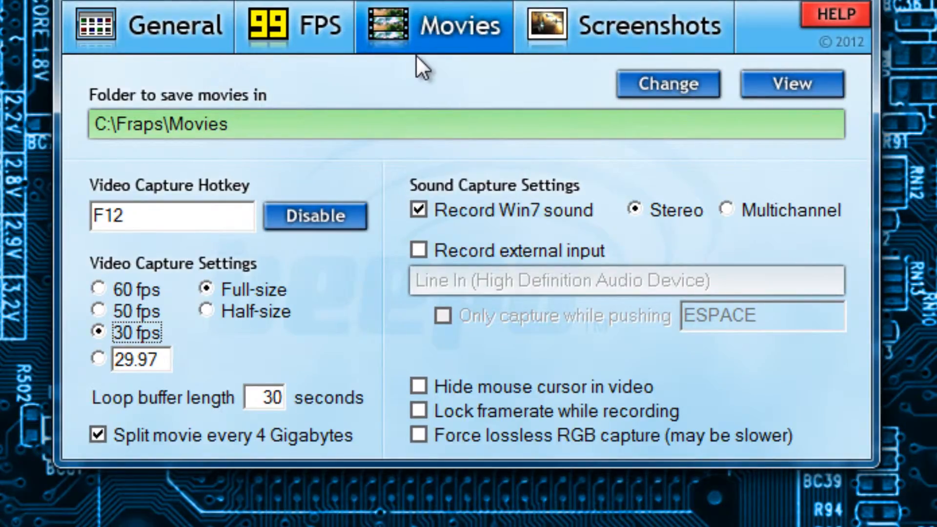
pyautogui.click(280, 47)
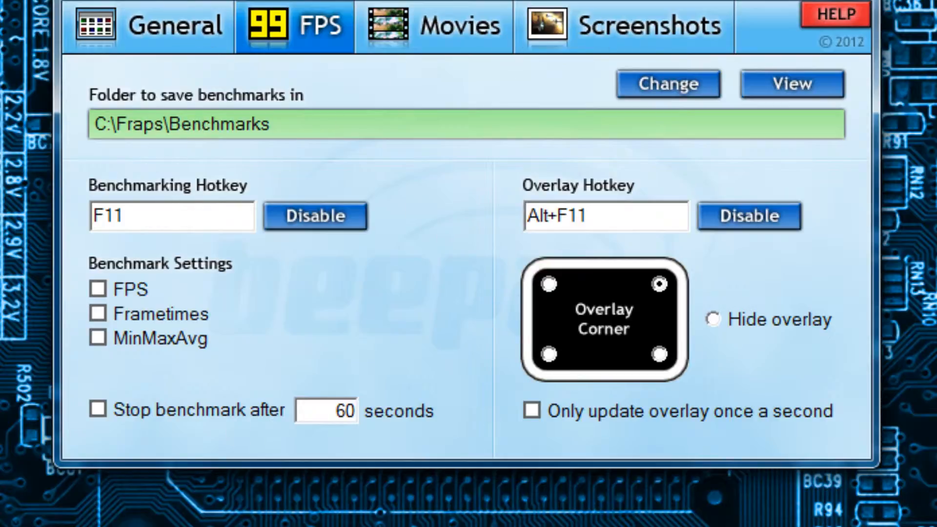
# Return to the general settings and exit Fraps, confirming that it should be unloaded.
pyautogui.click(223, 36)
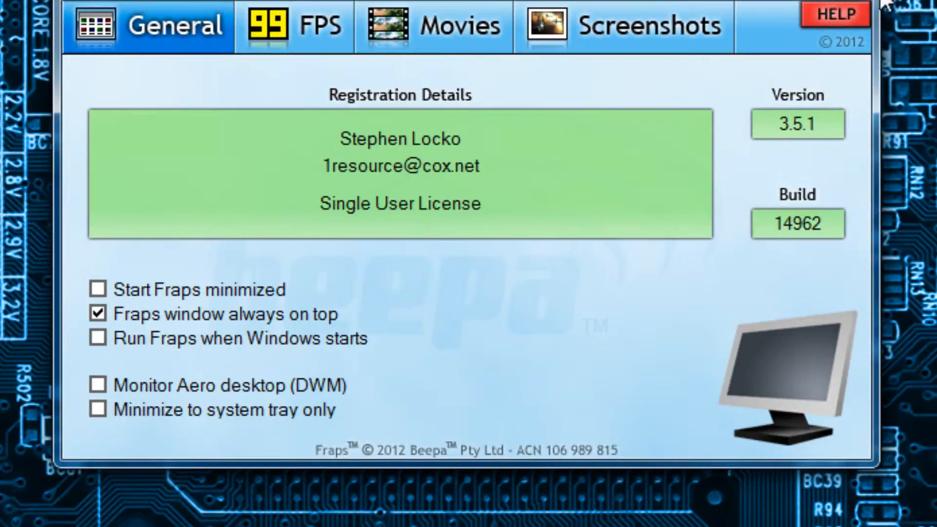
pyautogui.hotkey('alt', 'F4')
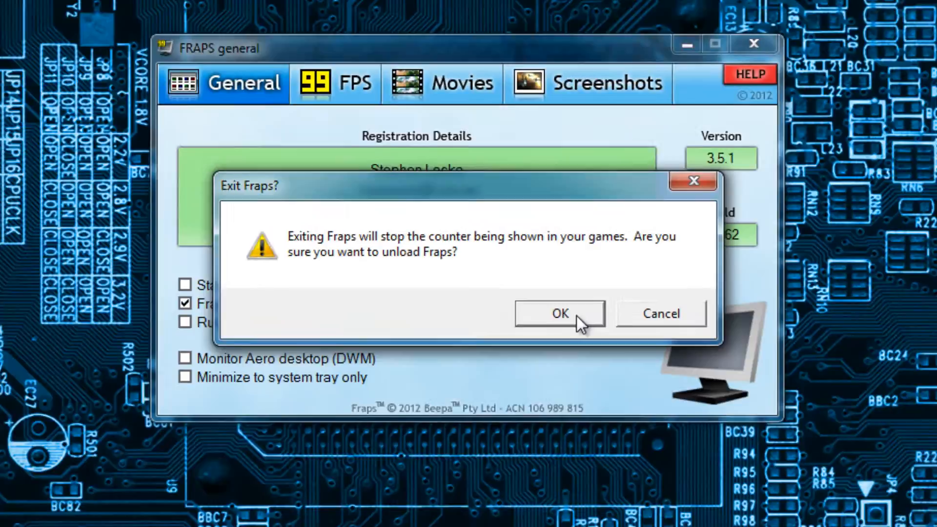
pyautogui.click(610, 333)
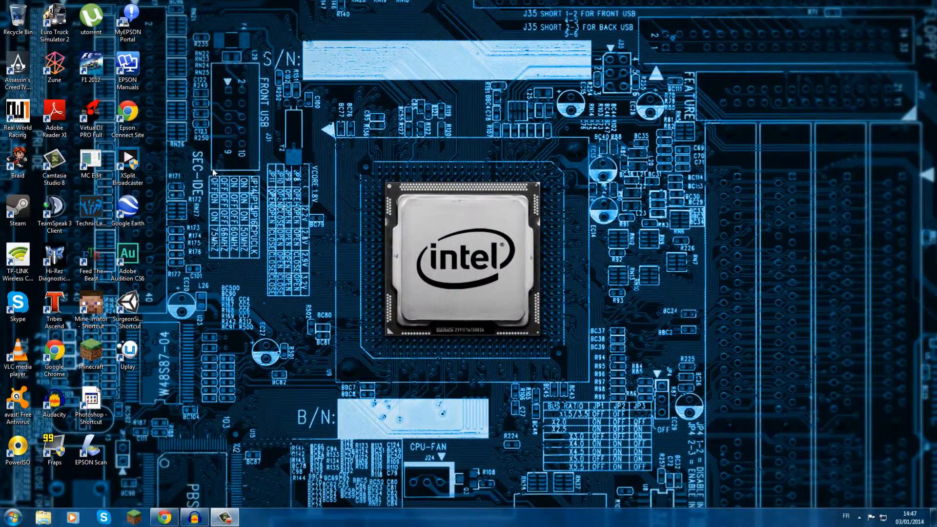
# Bring the recording Audacity window onto this screen and maximize it.
pyautogui.moveTo(0, 51); pyautogui.dragTo(374, 56)
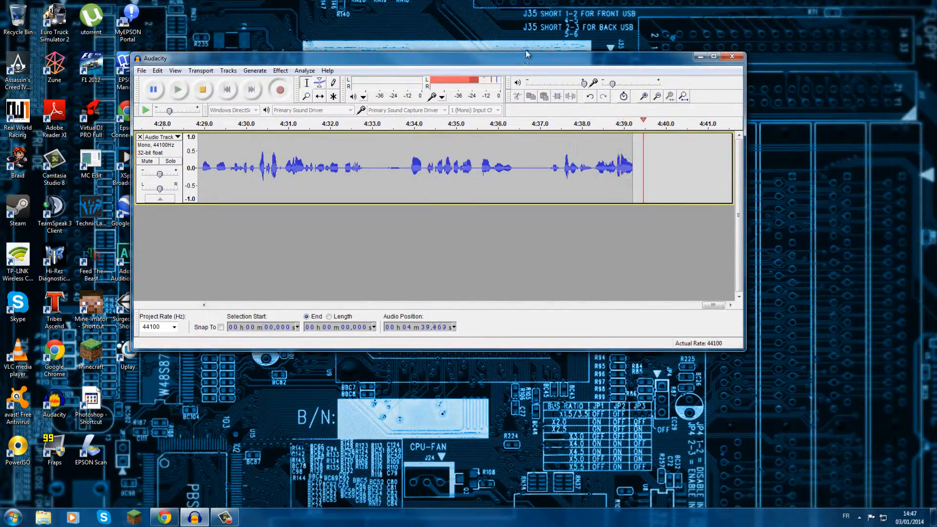
pyautogui.click(713, 58)
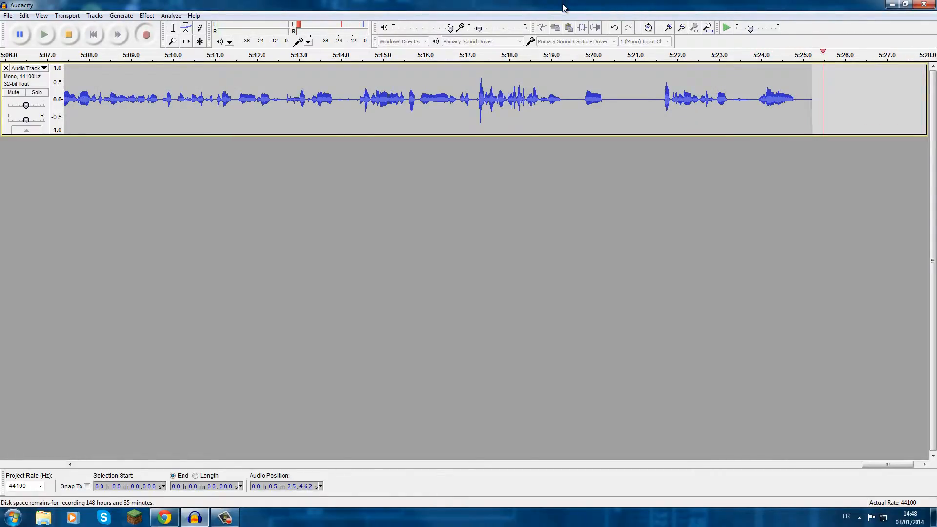
# Switch to Chrome, search for audacity in a new tab, view the official audacity.sourceforge.net site, and minimize the browser.
pyautogui.click(193, 497)
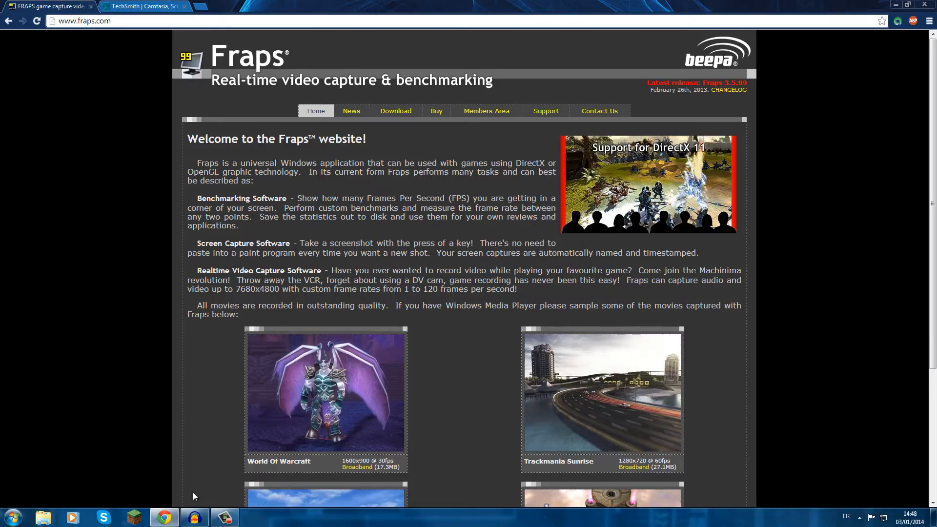
pyautogui.click(200, 5)
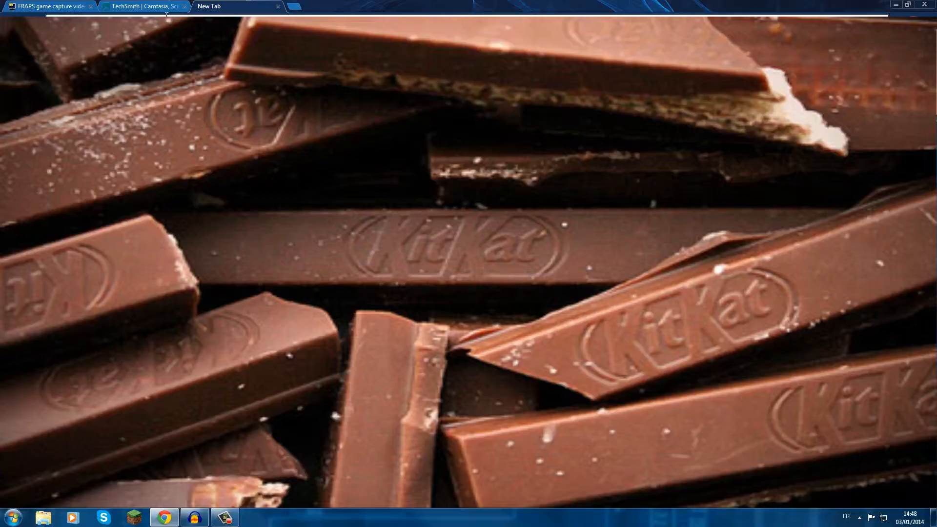
pyautogui.click(109, 71)
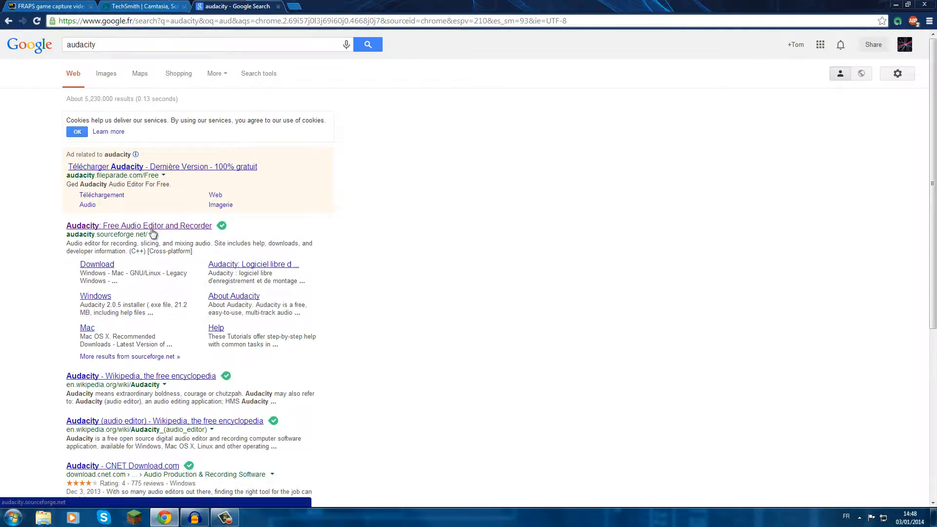
pyautogui.click(152, 229)
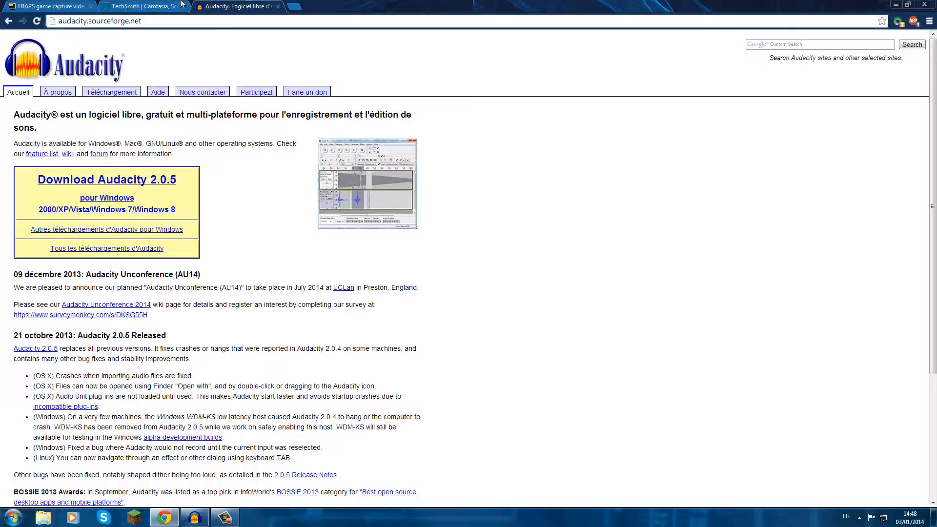
pyautogui.click(898, 4)
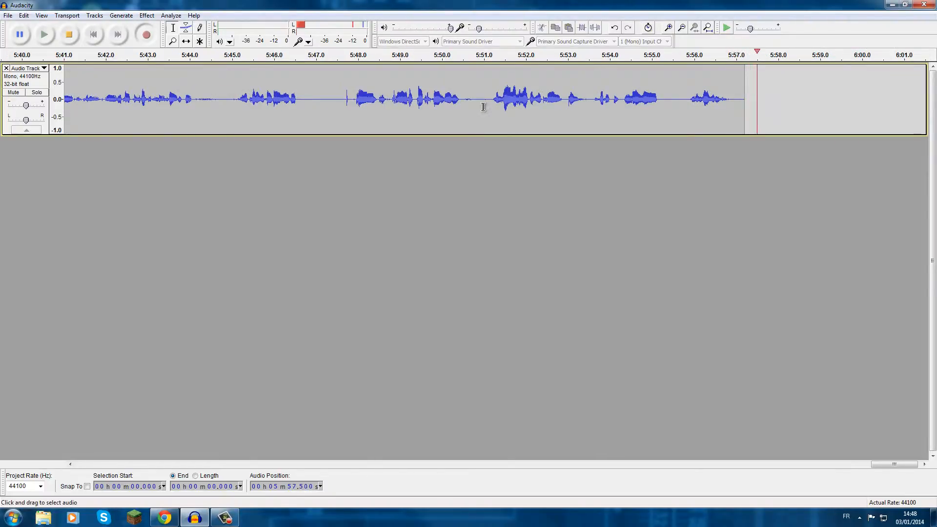
# Move the Audacity window off this screen and launch Camtasia Studio, closing its welcome dialog and maximizing it.
pyautogui.moveTo(585, 5); pyautogui.dragTo(0, 122)
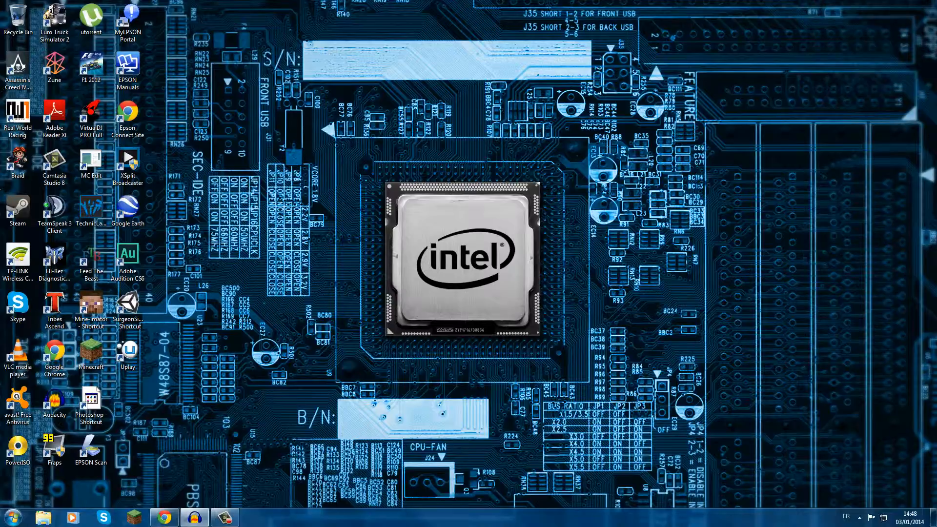
pyautogui.doubleClick(52, 165)
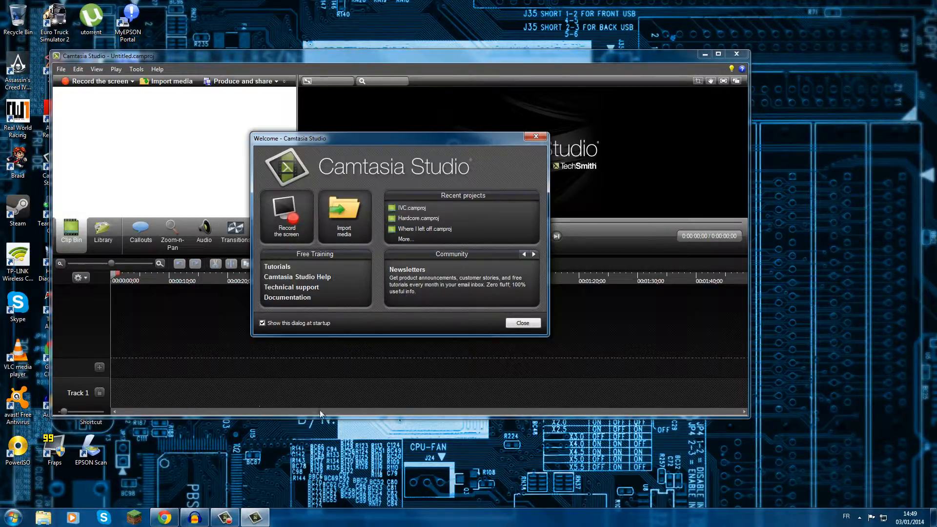
pyautogui.click(529, 325)
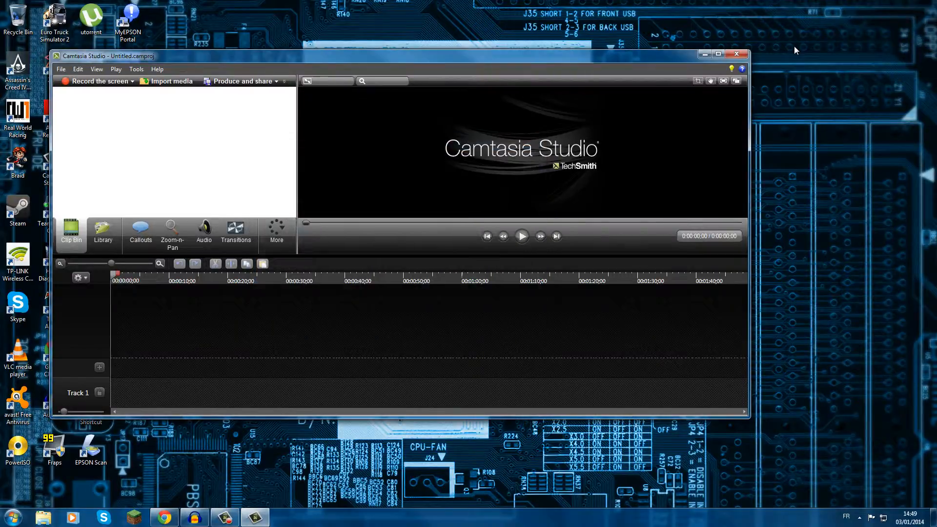
pyautogui.click(718, 54)
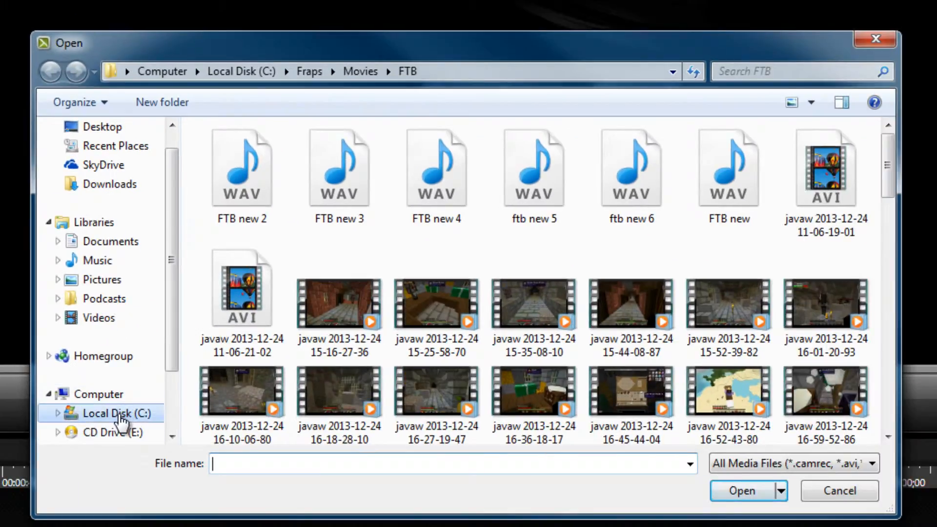
# Start a media import and browse to the Movies folder inside Fraps on Local Disk (C:).
pyautogui.click(121, 416)
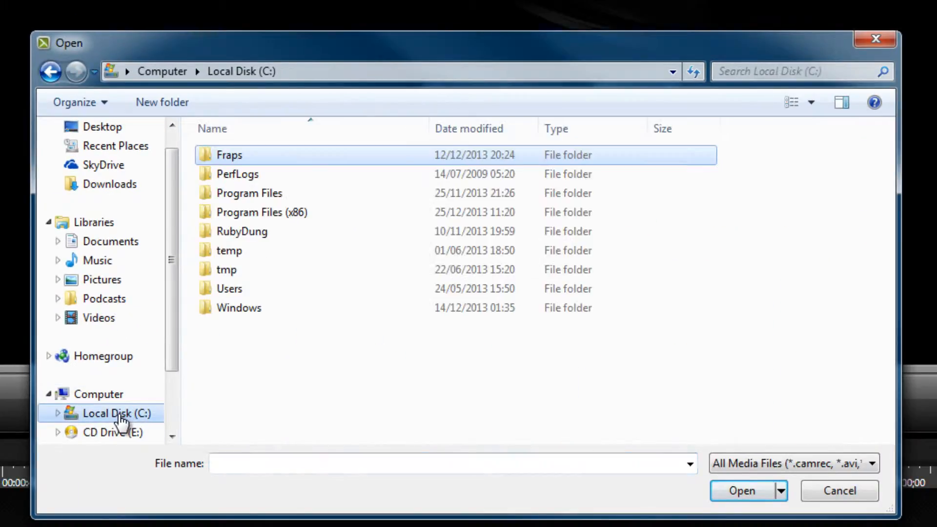
pyautogui.doubleClick(223, 154)
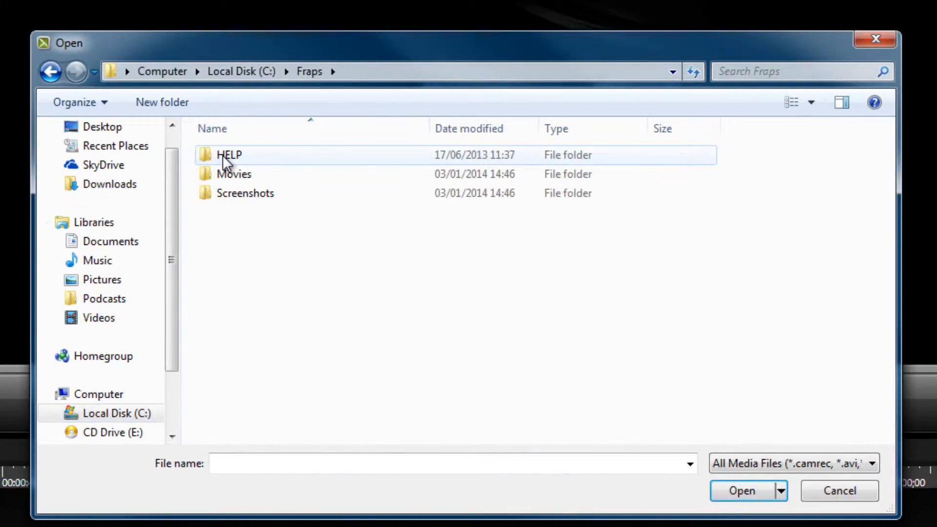
pyautogui.click(64, 416)
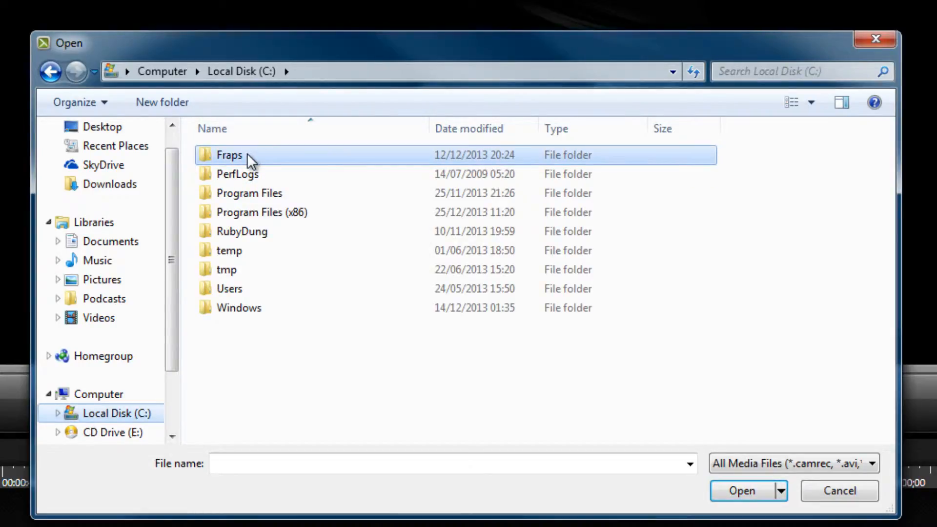
pyautogui.doubleClick(247, 154)
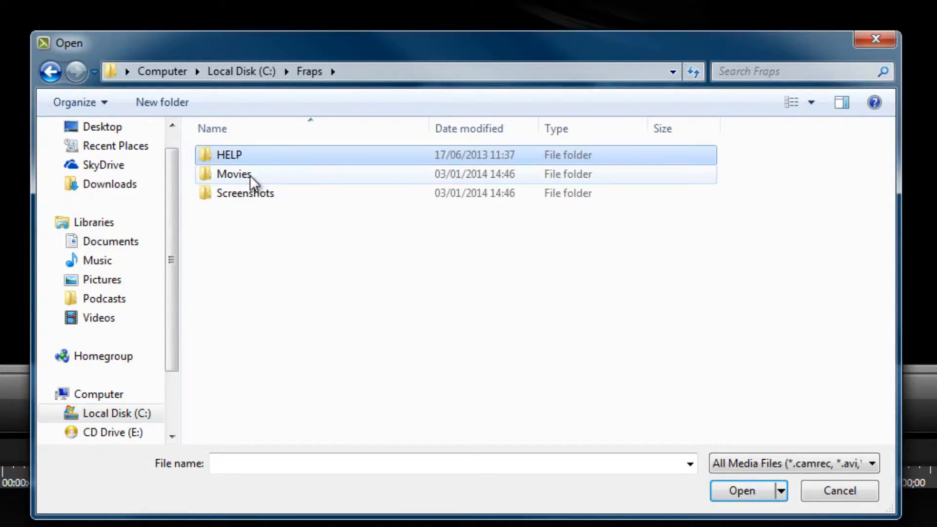
pyautogui.doubleClick(250, 174)
# Import the AC audio file and the AC4BFSP 2014-01-01 clips 16-19-55-01 and 16-19-57-02 from the Movies folder.
pyautogui.scroll(-5, 441, 220)
pyautogui.scroll(5, 444, 220)
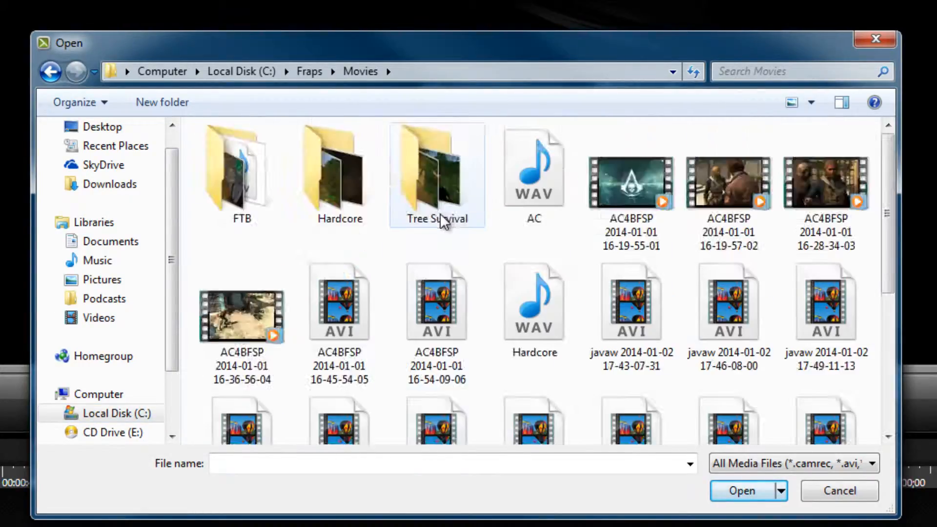
pyautogui.scroll(-5, 443, 221)
pyautogui.scroll(5, 441, 220)
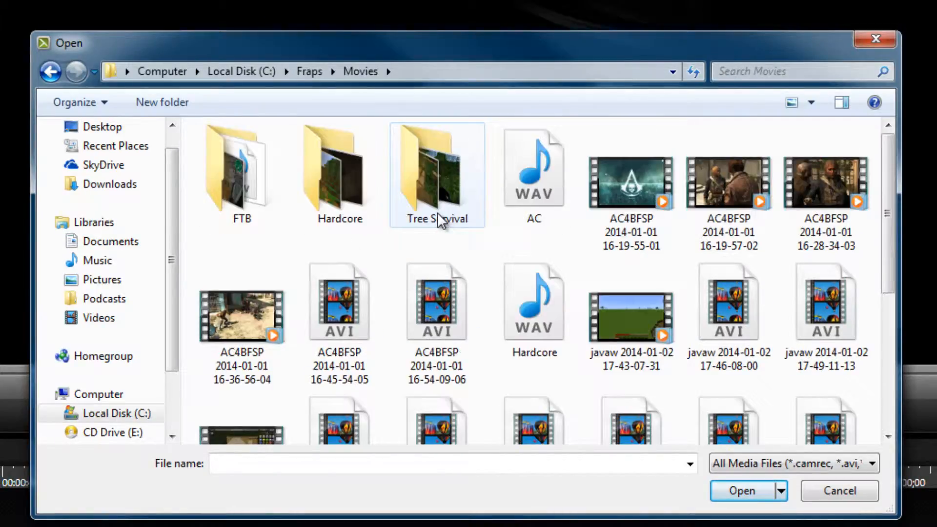
pyautogui.scroll(-5, 435, 226)
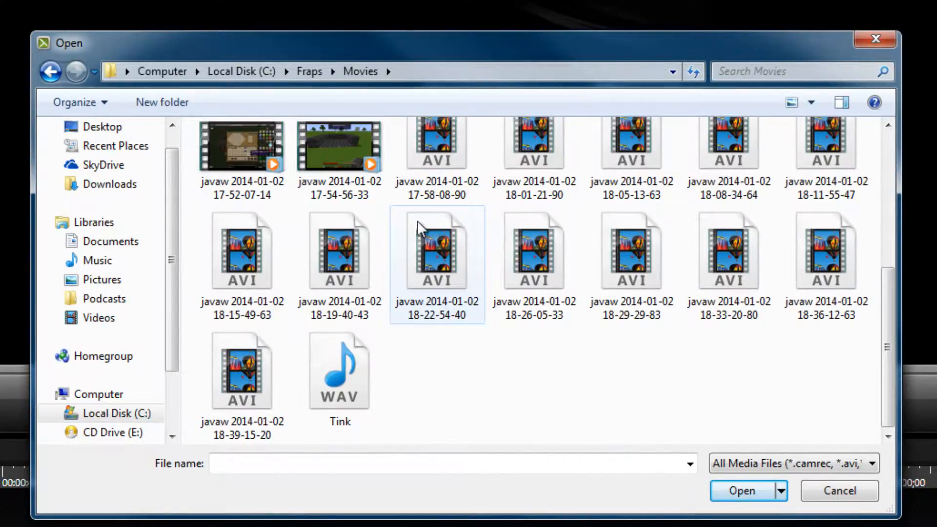
pyautogui.scroll(5, 430, 224)
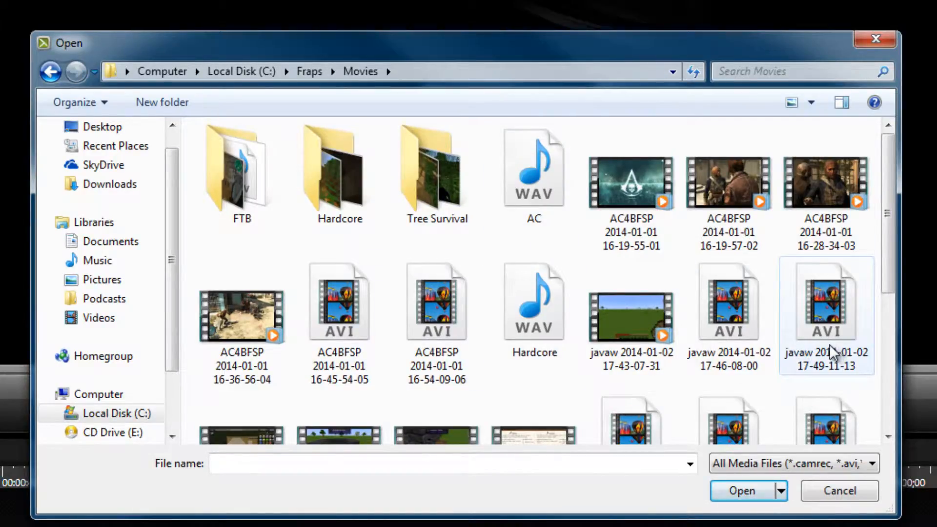
pyautogui.scroll(-5, 830, 352)
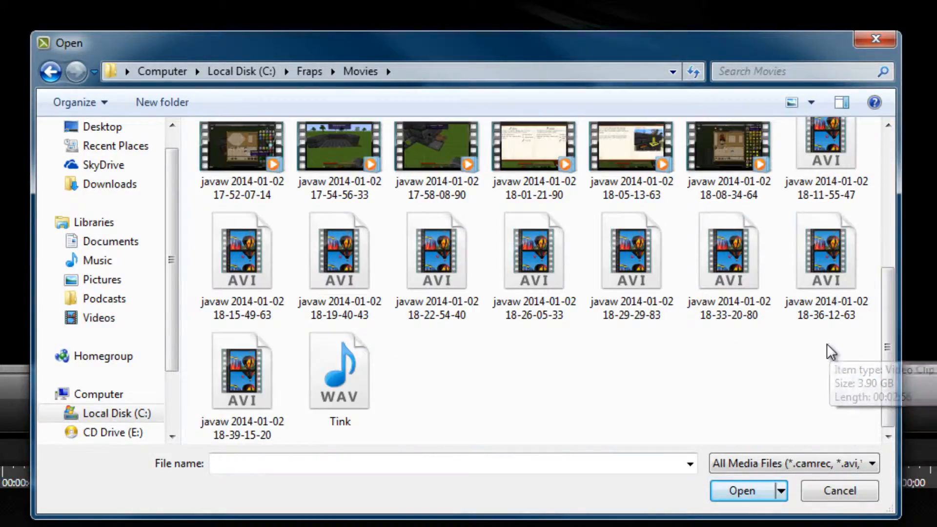
pyautogui.scroll(5, 830, 352)
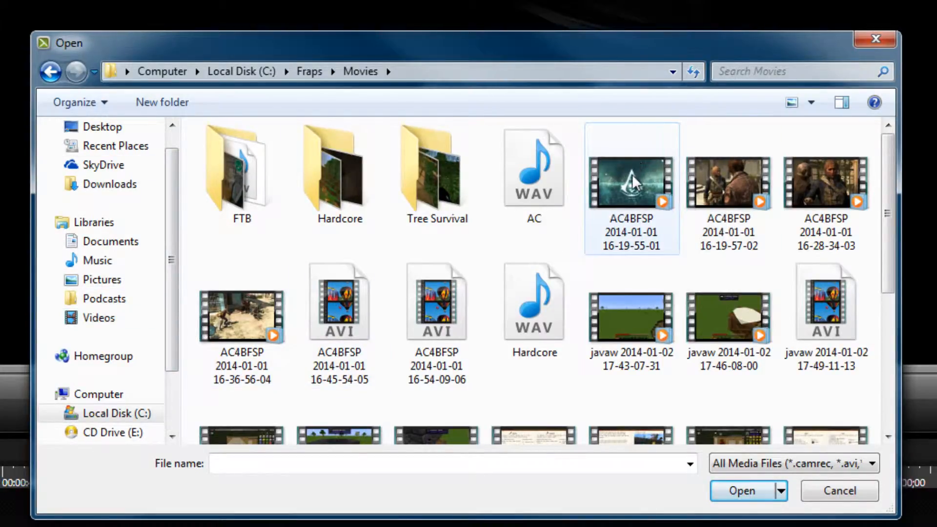
pyautogui.click(546, 192)
pyautogui.keyDown('ctrl'); pyautogui.click(633, 246); pyautogui.keyUp('ctrl')
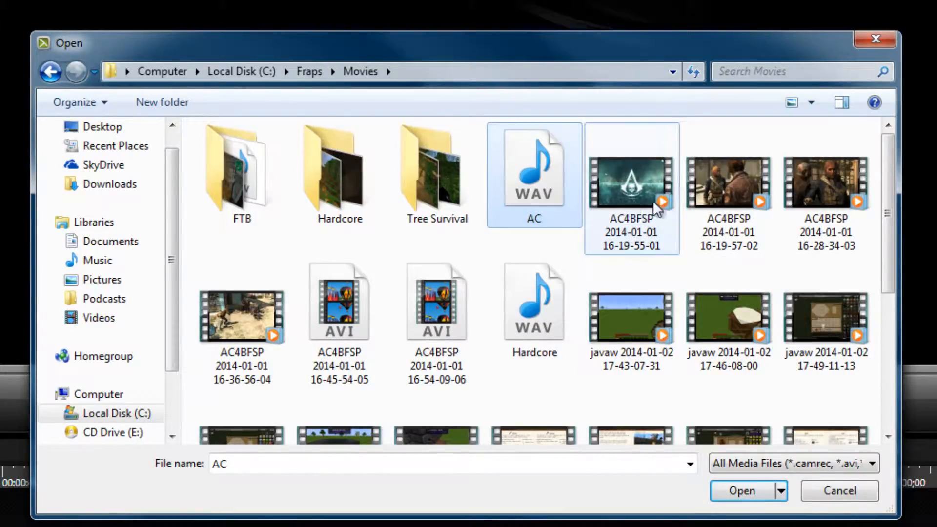
pyautogui.keyDown('ctrl'); pyautogui.click(729, 229); pyautogui.keyUp('ctrl')
pyautogui.click(742, 491)
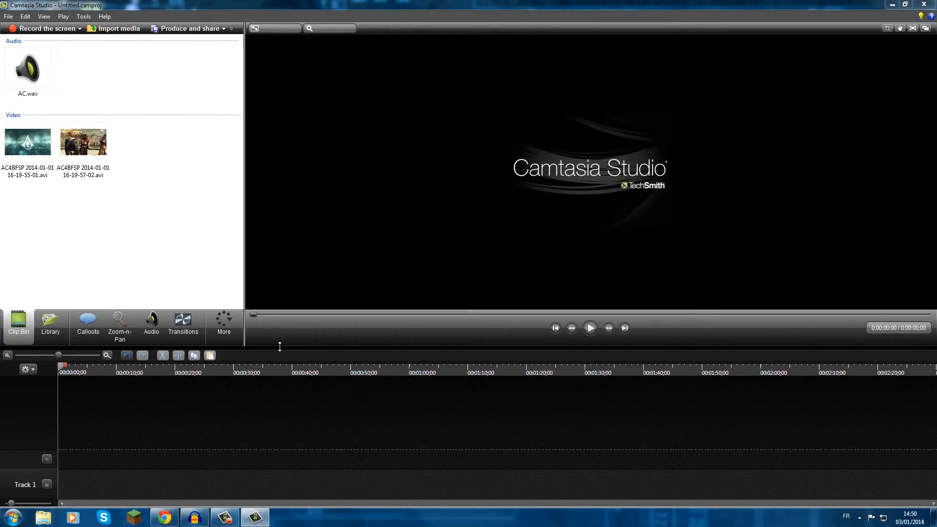
pyautogui.moveTo(281, 332); pyautogui.dragTo(280, 330)
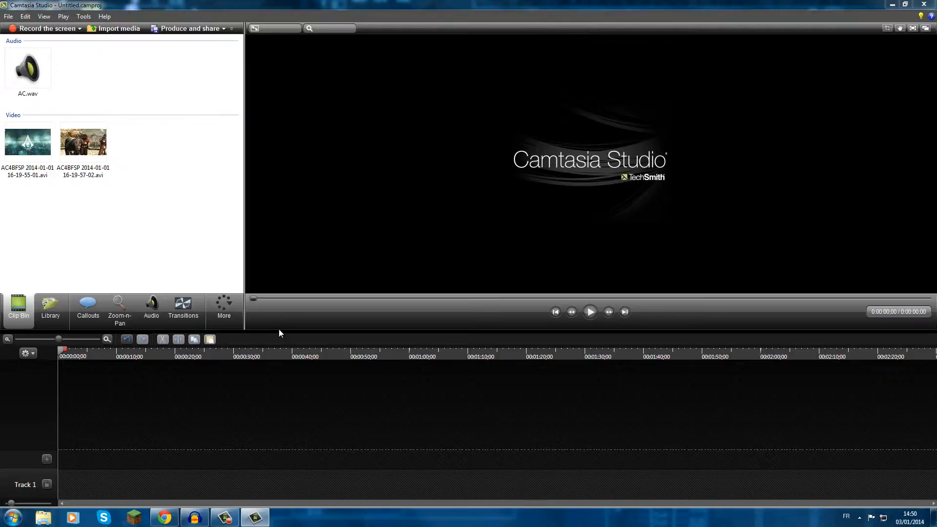
pyautogui.click(19, 149)
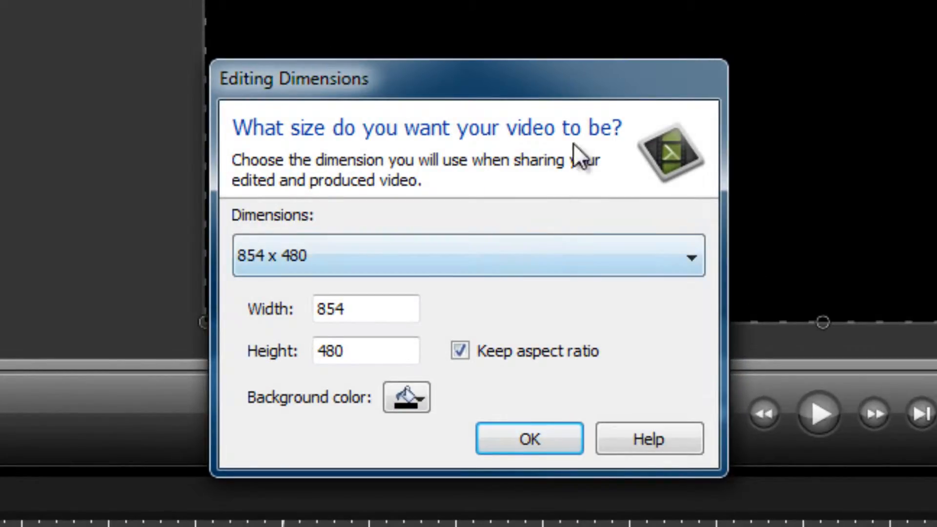
pyautogui.click(559, 258)
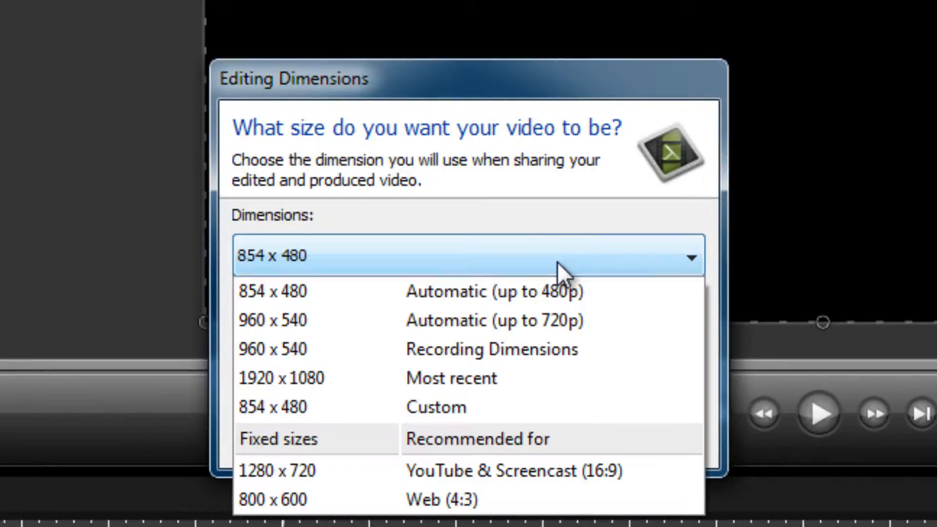
pyautogui.click(575, 467)
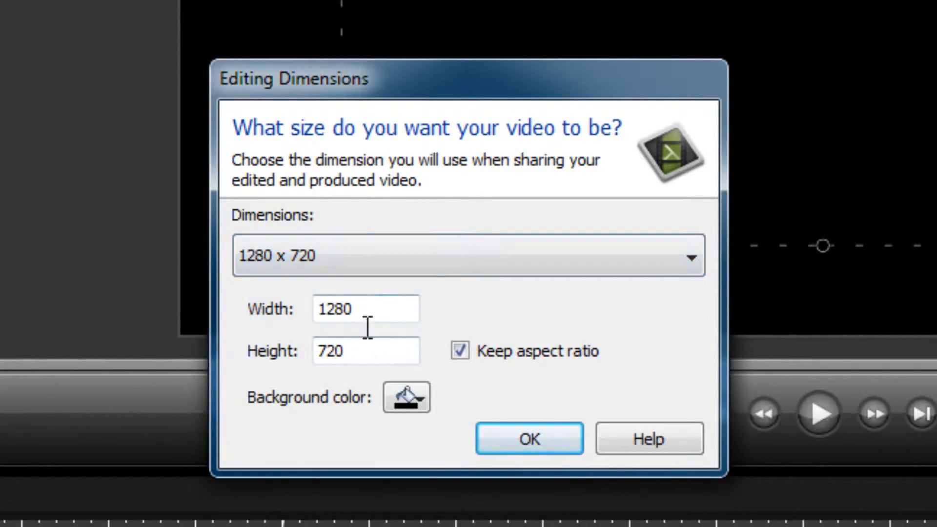
pyautogui.click(371, 310)
pyautogui.press('BackSpace')
pyautogui.press('BackSpace')
pyautogui.press('BackSpace')
pyautogui.write('920')
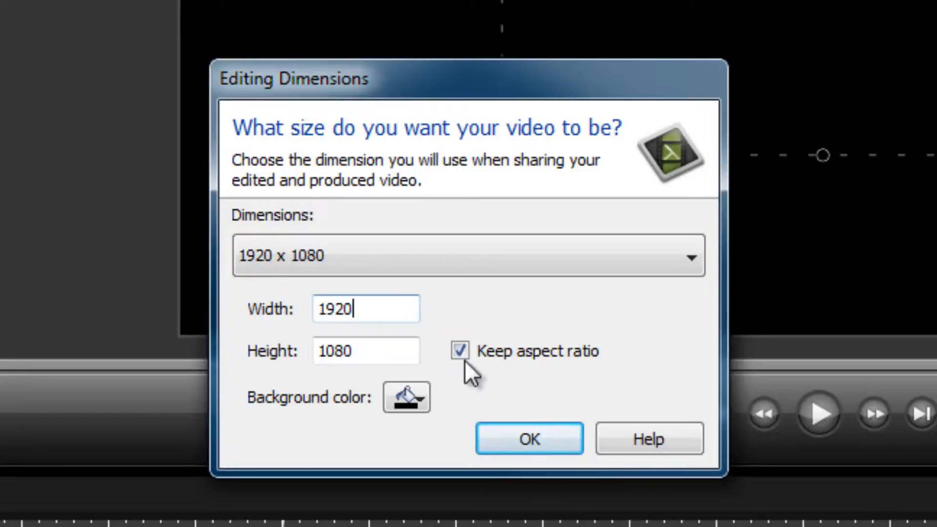
pyautogui.click(505, 436)
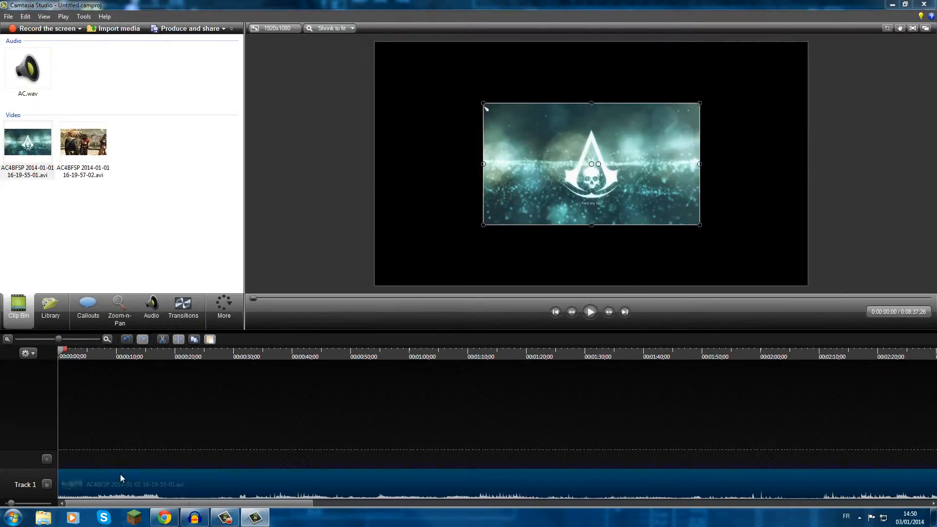
# Enlarge the 16-19-55-01 clip to fill the whole canvas and briefly play the preview.
pyautogui.moveTo(592, 166); pyautogui.dragTo(486, 111)
pyautogui.moveTo(592, 164); pyautogui.dragTo(805, 285)
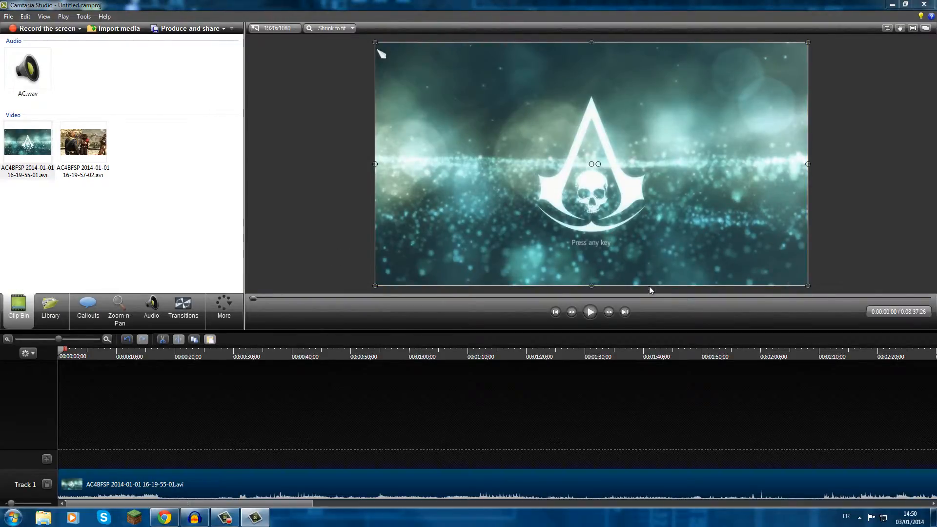
pyautogui.click(592, 312)
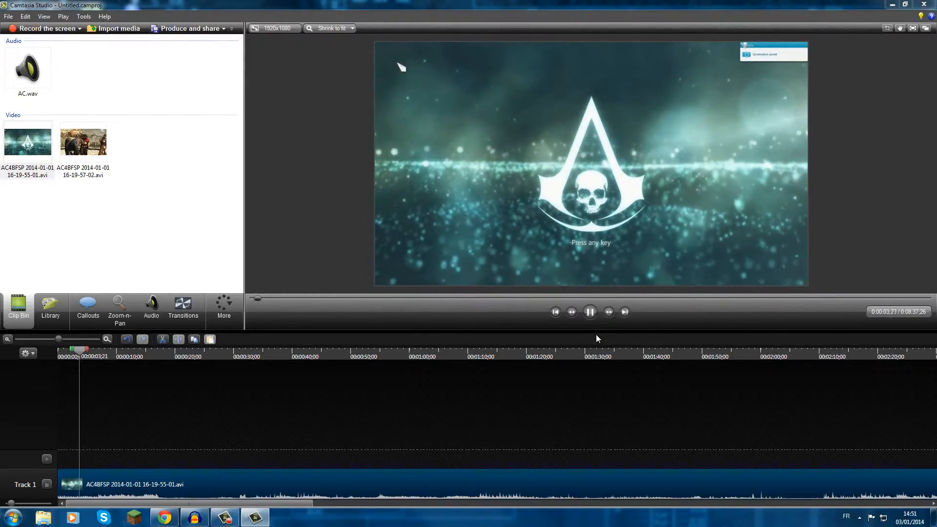
pyautogui.click(591, 312)
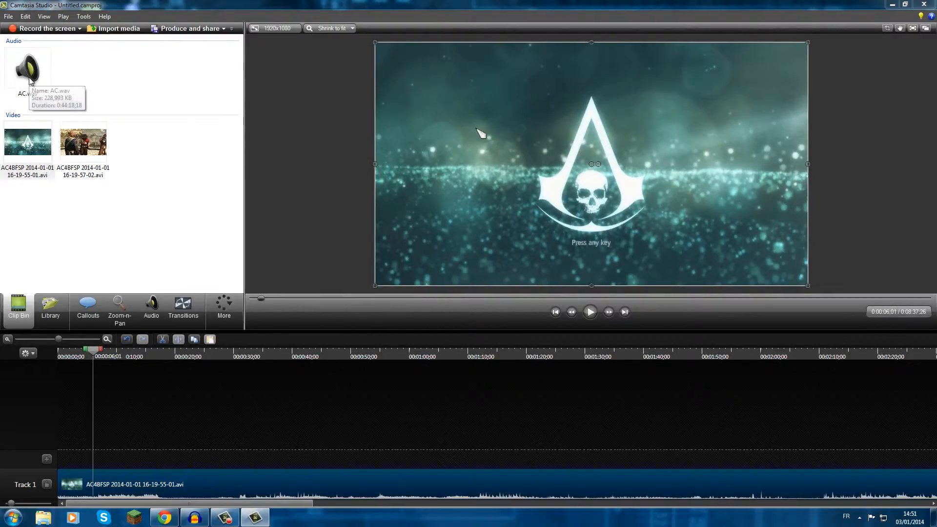
# Add the AC.wav audio to a new Track 2 above the video and shift it closer to the timeline start.
pyautogui.moveTo(30, 81); pyautogui.dragTo(84, 455)
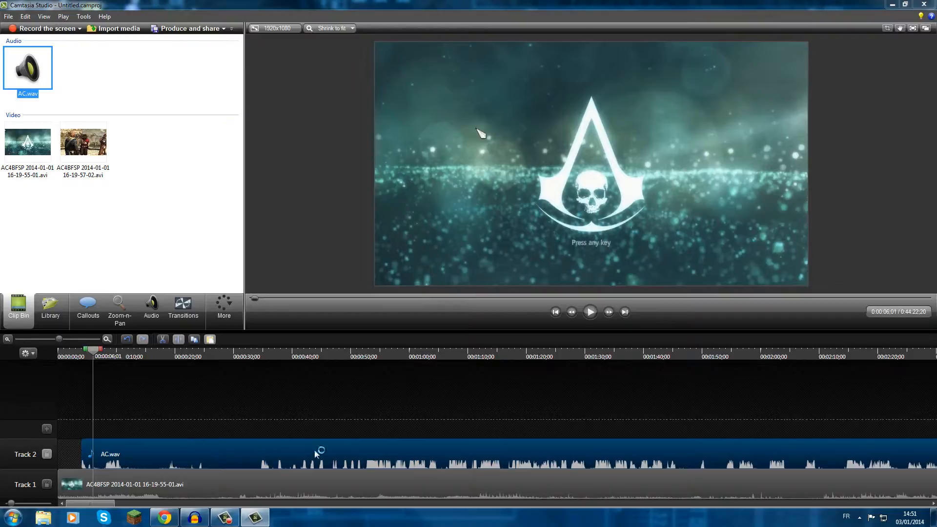
pyautogui.moveTo(423, 452); pyautogui.dragTo(409, 452)
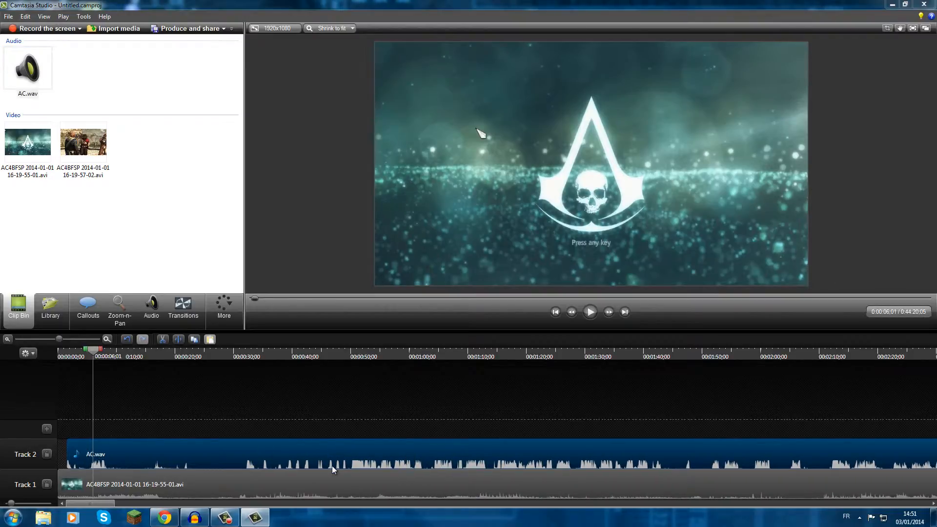
# Find the cut point in the preview, split AC.wav at 0:00:49;21 and delete the audio before it.
pyautogui.click(326, 356)
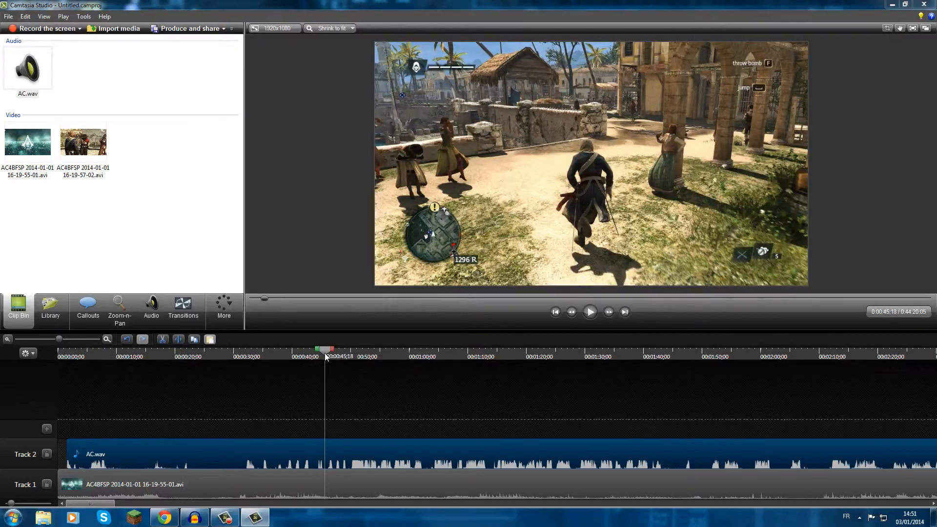
pyautogui.moveTo(326, 357); pyautogui.dragTo(302, 356)
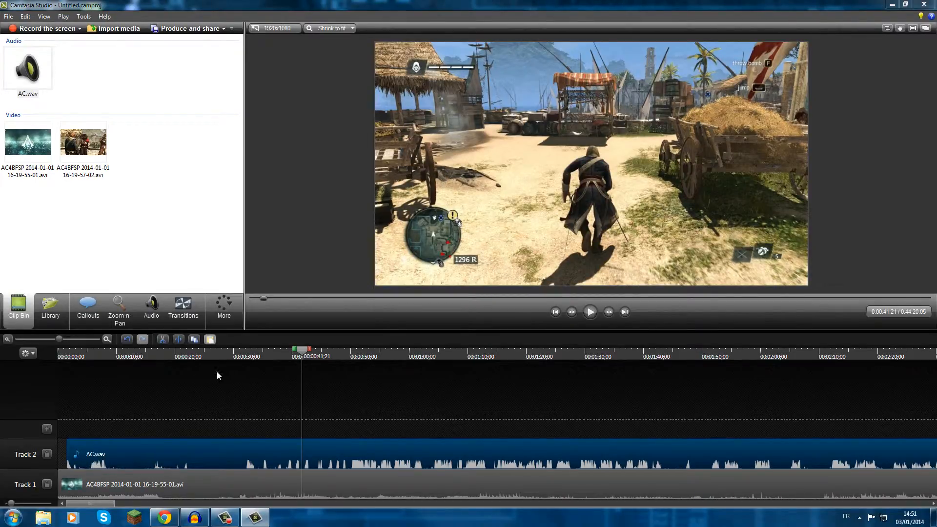
pyautogui.moveTo(301, 351); pyautogui.dragTo(325, 350)
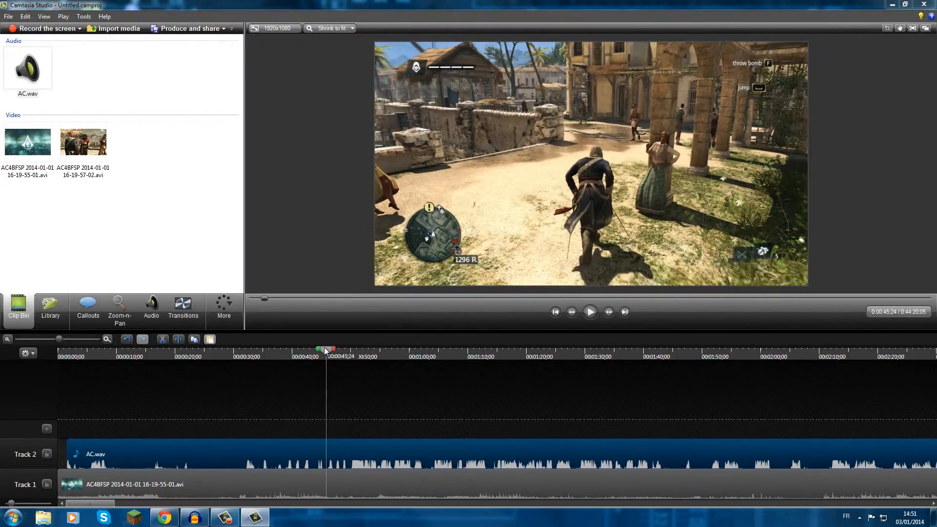
pyautogui.click(590, 312)
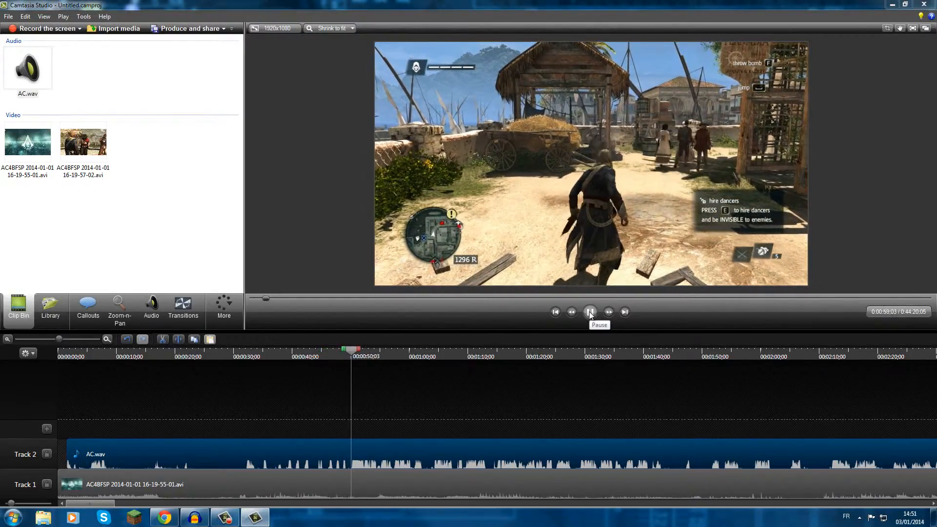
pyautogui.click(589, 312)
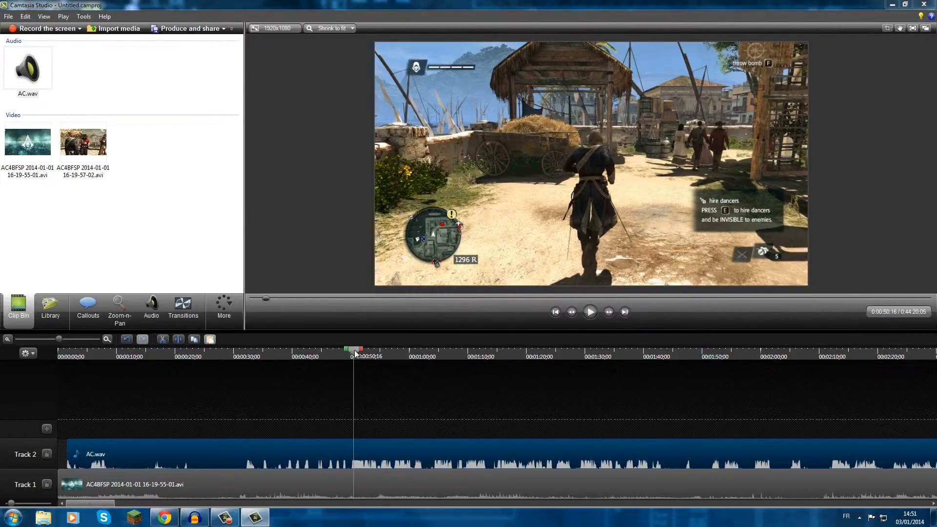
pyautogui.moveTo(355, 352); pyautogui.dragTo(351, 353)
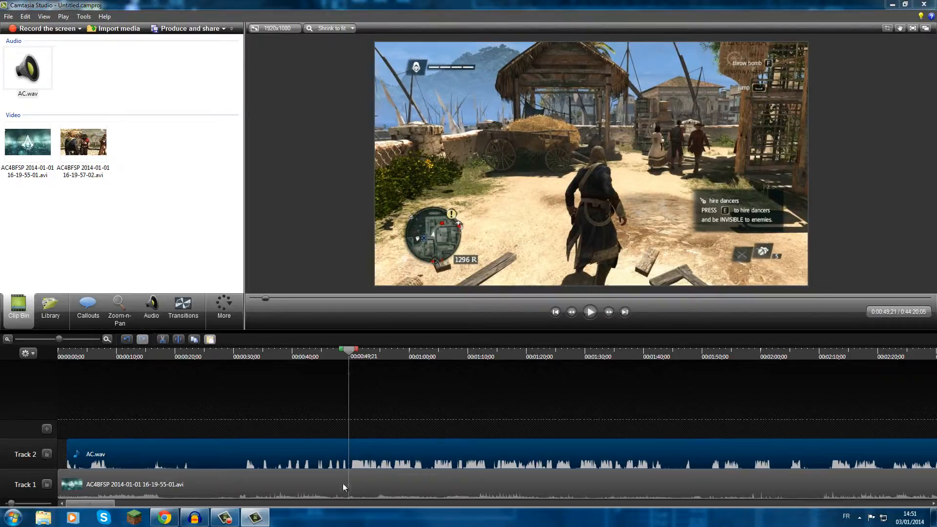
pyautogui.click(179, 340)
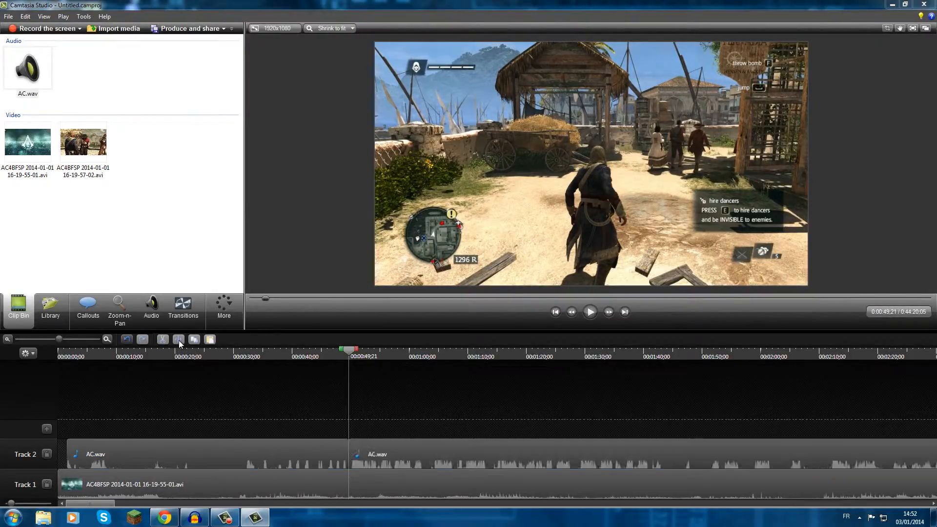
pyautogui.click(237, 456)
pyautogui.press('Delete')
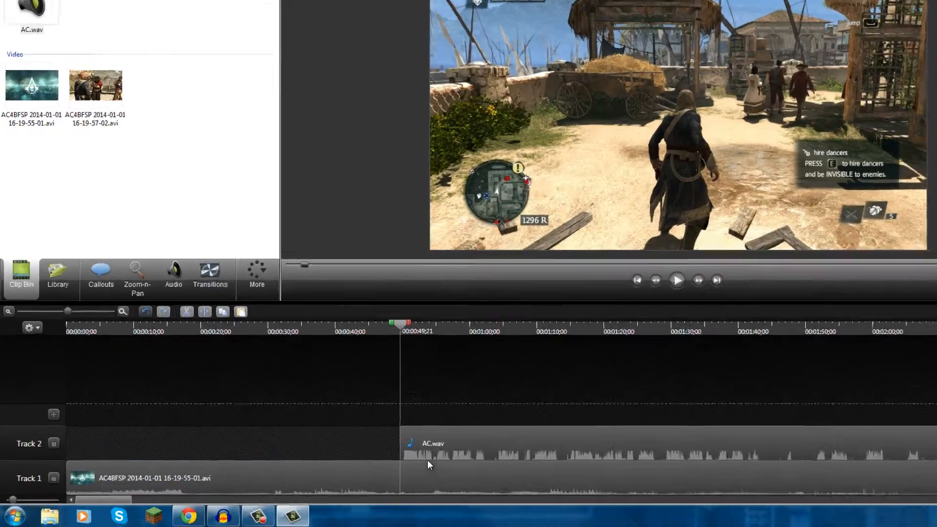
# Move the remaining AC.wav audio to the start of Track 2 and play the timeline from the beginning.
pyautogui.moveTo(373, 465); pyautogui.dragTo(152, 455)
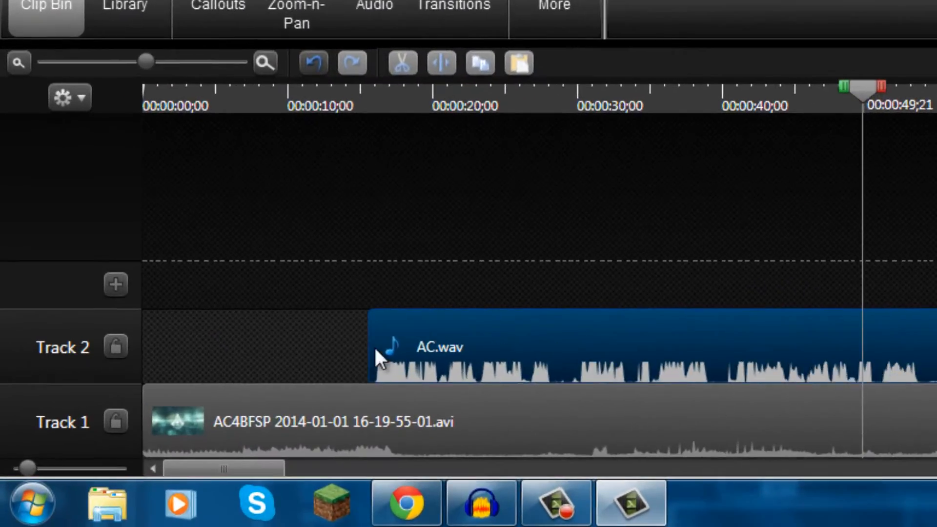
pyautogui.moveTo(375, 351); pyautogui.dragTo(155, 357)
pyautogui.click(143, 85)
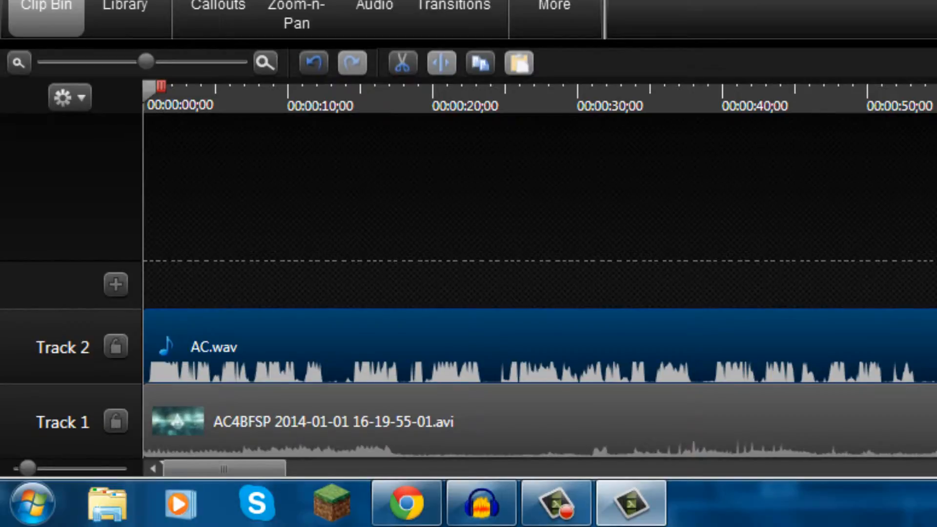
pyautogui.press('space')
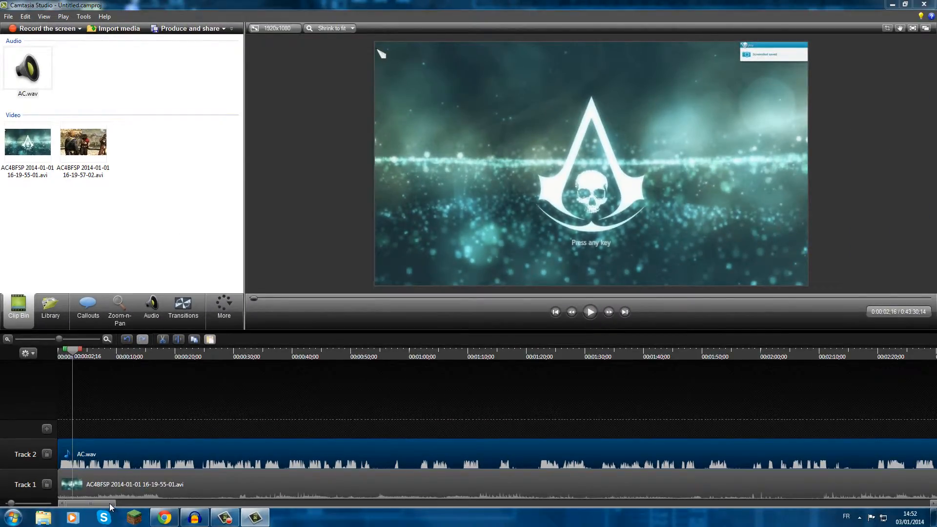
pyautogui.moveTo(110, 503); pyautogui.dragTo(271, 501)
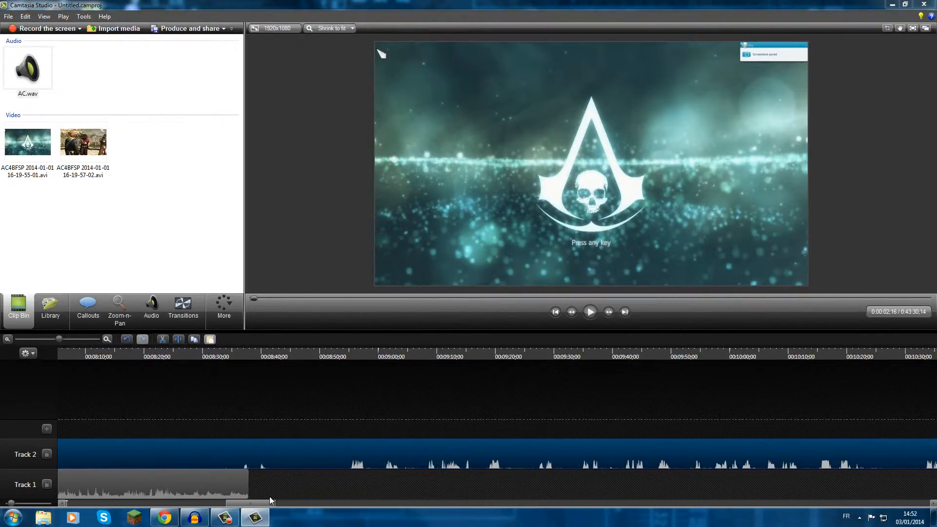
pyautogui.click(8, 339)
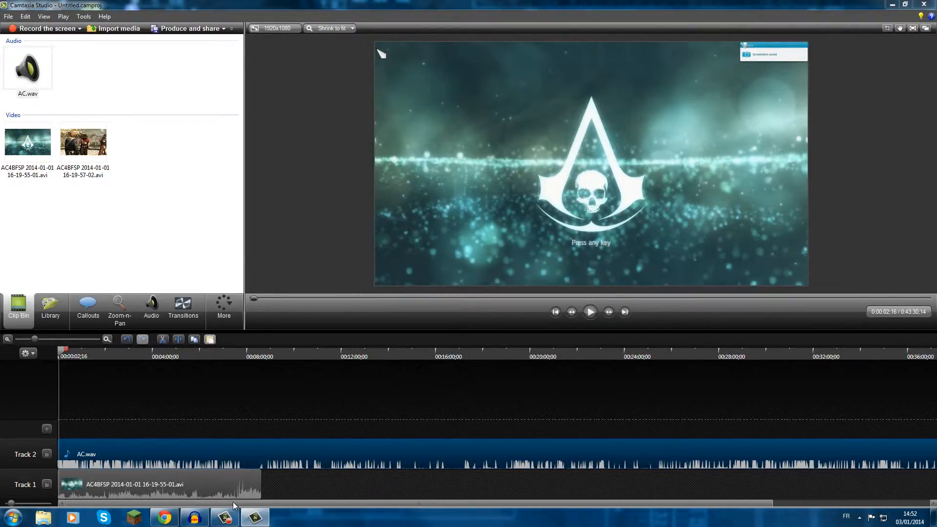
pyautogui.moveTo(234, 506); pyautogui.dragTo(459, 509)
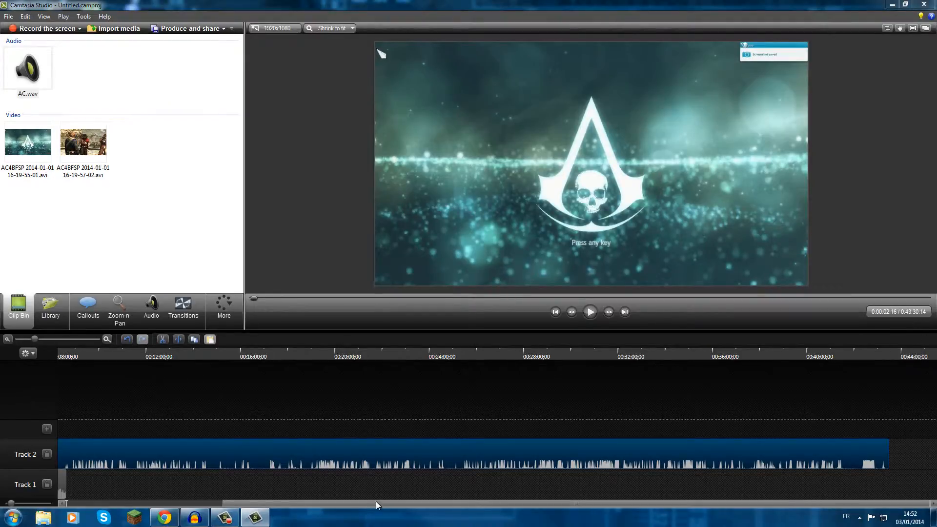
pyautogui.moveTo(377, 505); pyautogui.dragTo(149, 507)
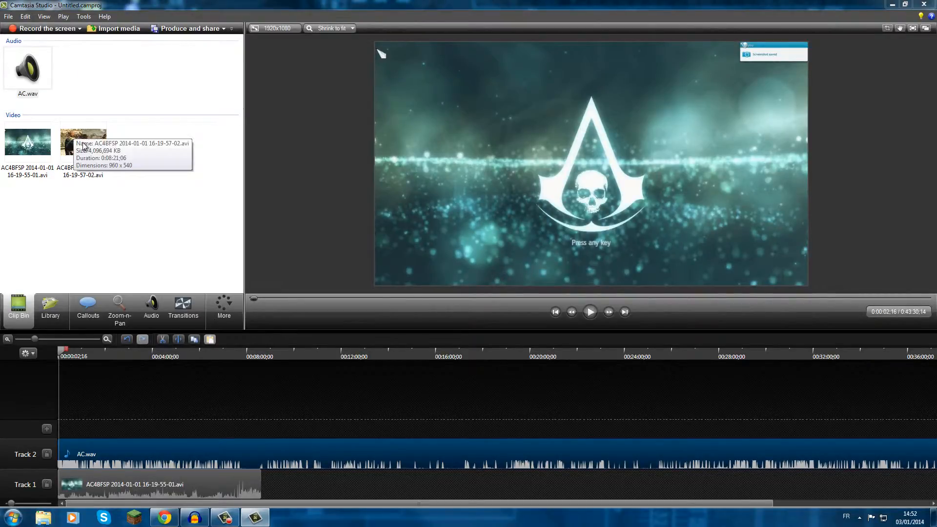
pyautogui.moveTo(80, 143); pyautogui.dragTo(87, 142)
pyautogui.moveTo(286, 448); pyautogui.dragTo(274, 489)
pyautogui.moveTo(350, 494); pyautogui.dragTo(341, 494)
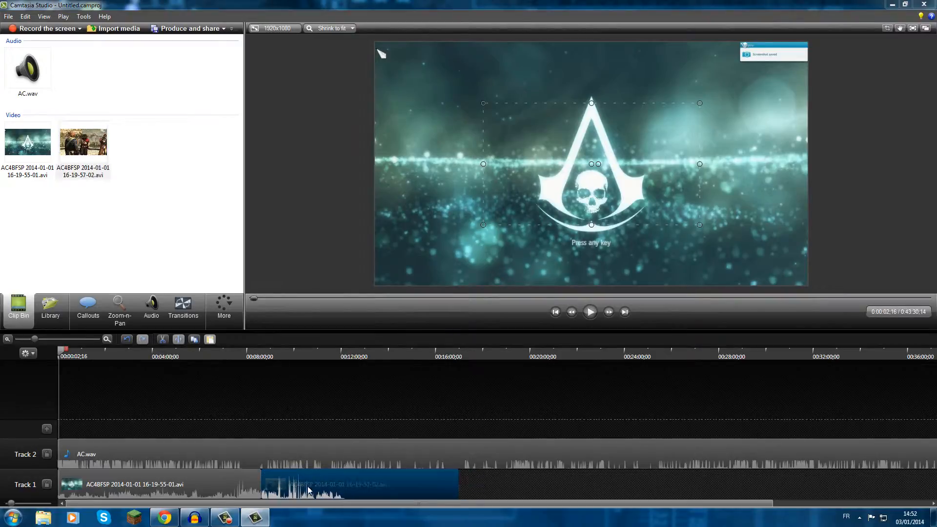
# Enlarge the 16-19-57-02 clip to fill the whole canvas, then return the playhead to 0:02:53;21 in the first clip.
pyautogui.click(280, 355)
pyautogui.click(196, 356)
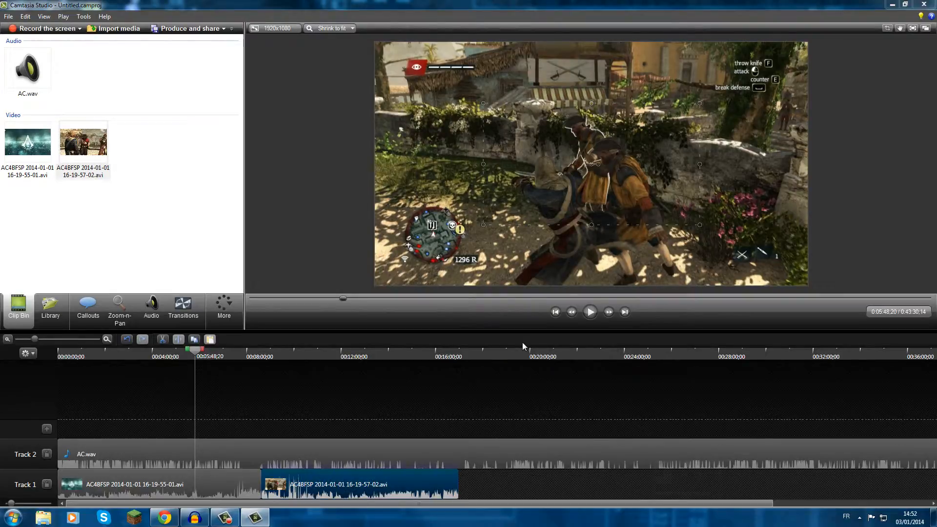
pyautogui.click(328, 353)
pyautogui.click(199, 351)
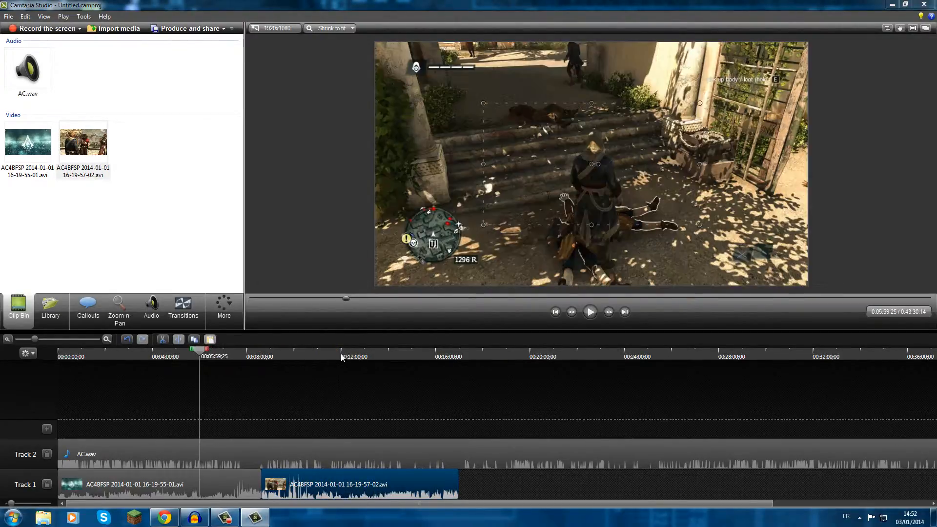
pyautogui.click(341, 353)
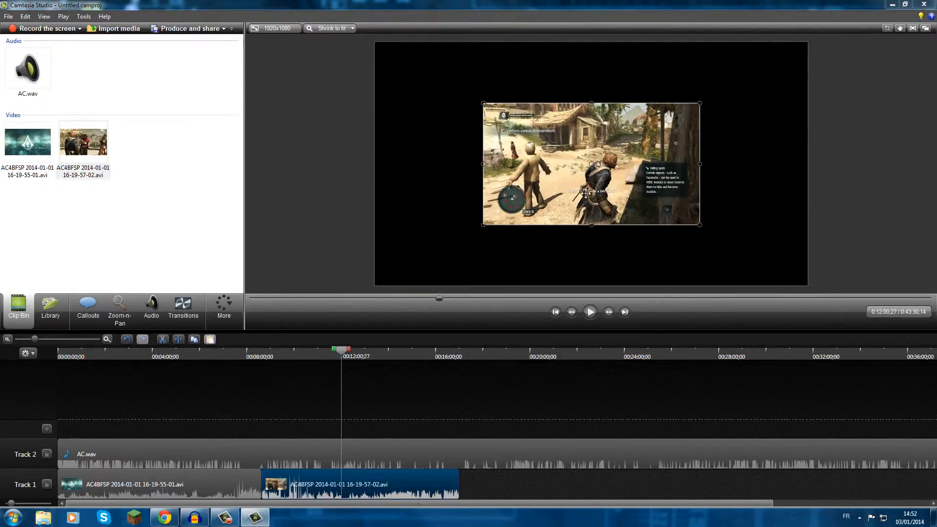
pyautogui.moveTo(589, 179); pyautogui.dragTo(768, 285)
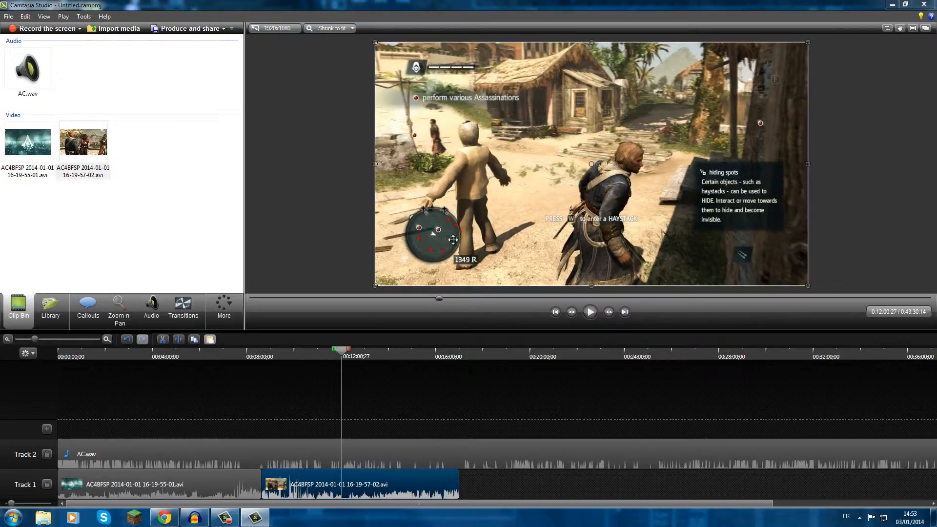
pyautogui.moveTo(344, 351); pyautogui.dragTo(129, 357)
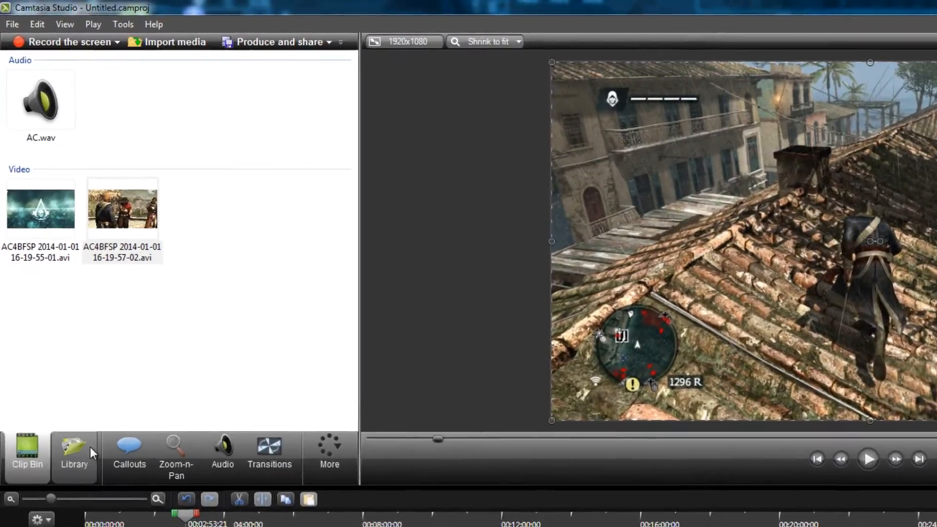
# Browse the Library's music and theme folders and expand the Theme - Multiple Exits folder.
pyautogui.click(52, 306)
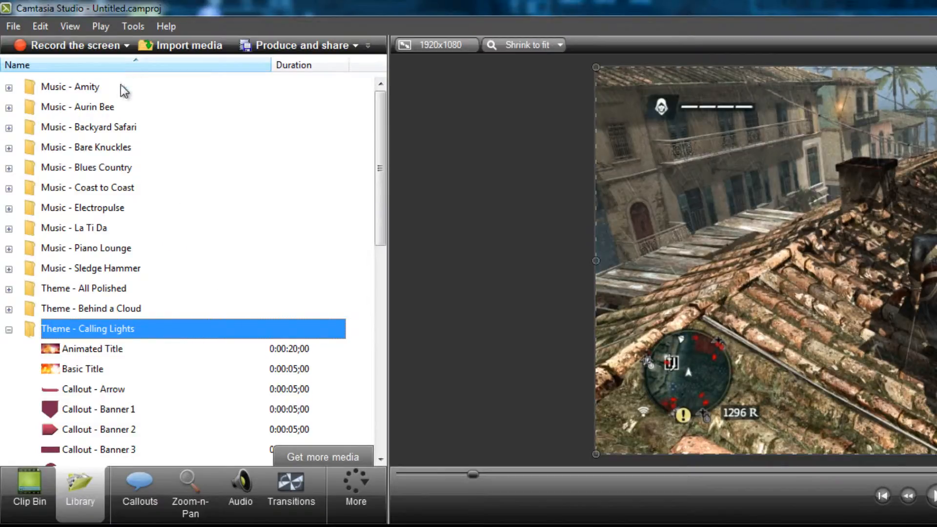
pyautogui.click(117, 107)
pyautogui.click(121, 127)
pyautogui.click(125, 147)
pyautogui.click(126, 167)
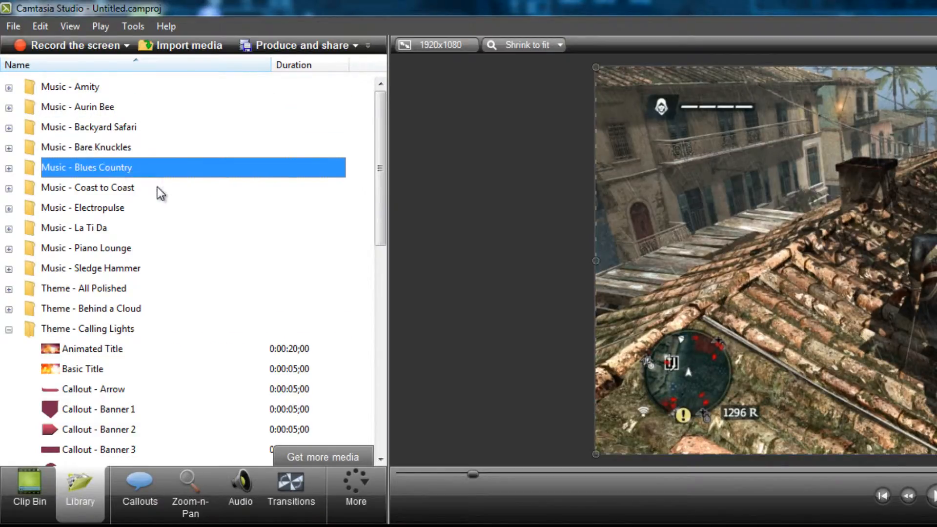
pyautogui.click(171, 187)
pyautogui.moveTo(380, 217); pyautogui.dragTo(361, 444)
pyautogui.click(136, 391)
pyautogui.click(142, 409)
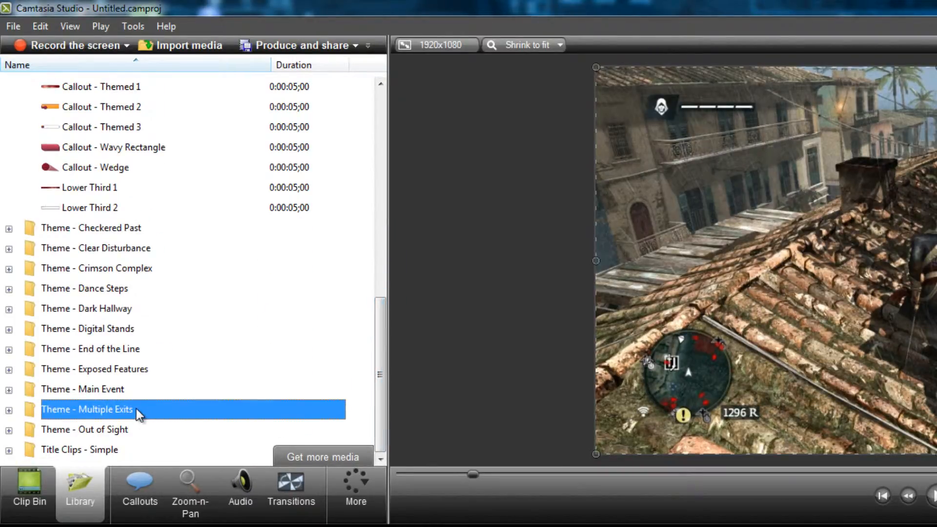
pyautogui.click(8, 410)
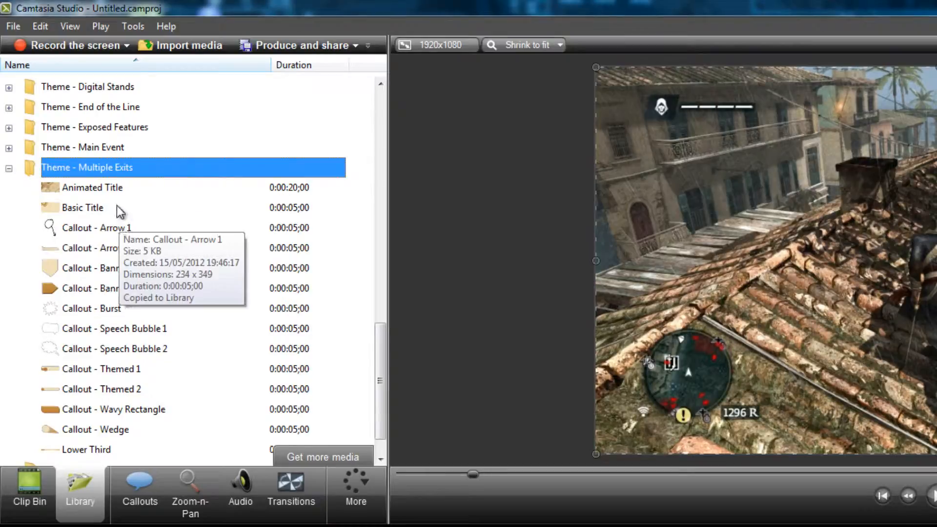
# Add the Animated Title from Theme - Multiple Exits to Track 1 after the second clip, at about 0:18:00, and preview it.
pyautogui.click(116, 188)
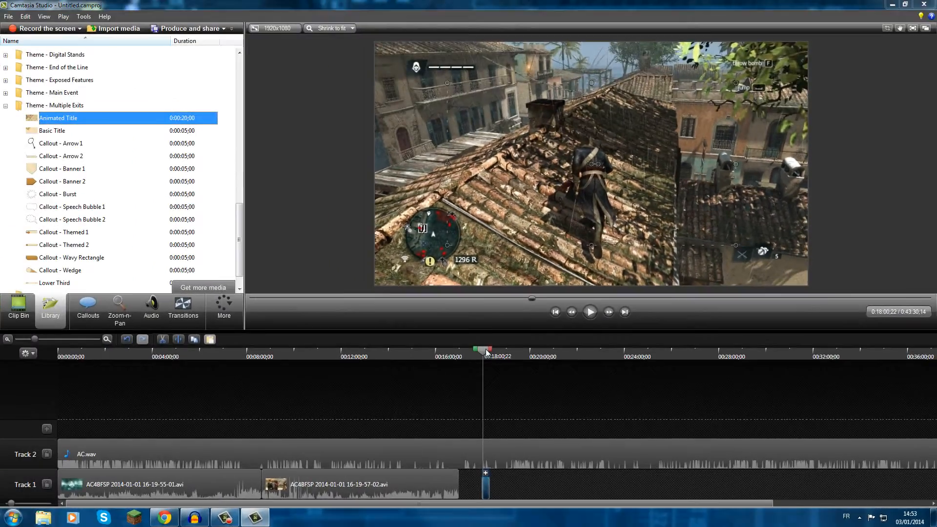
pyautogui.click(589, 313)
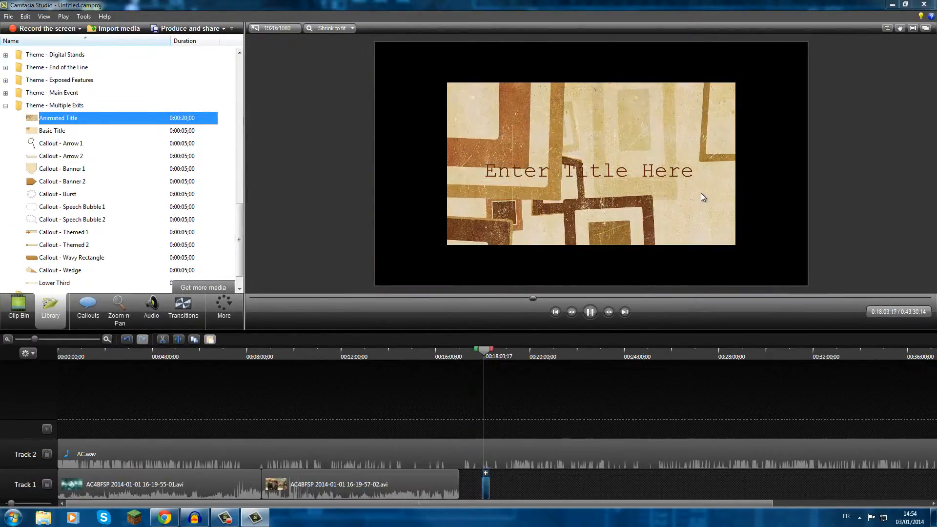
pyautogui.click(590, 312)
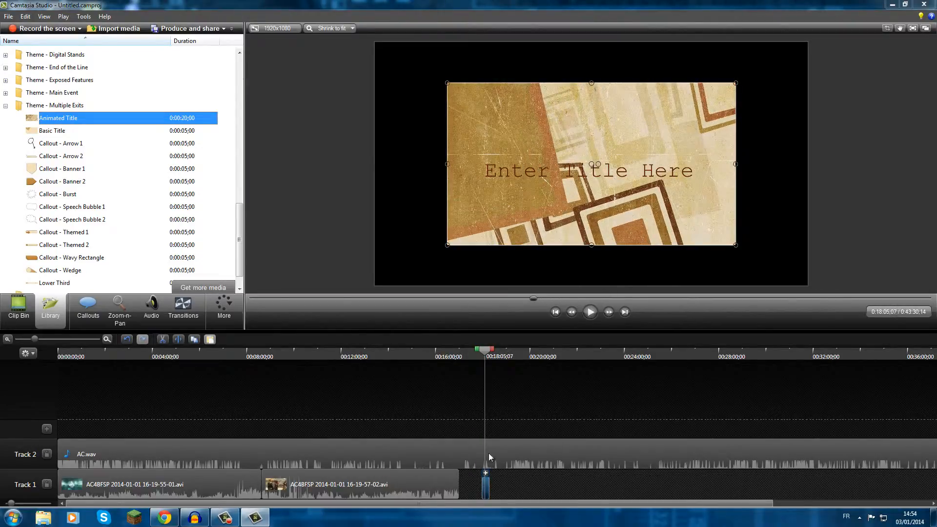
# Delete the animated title from Track 1 and collapse the Theme - Multiple Exits folder in the Library.
pyautogui.press('Delete')
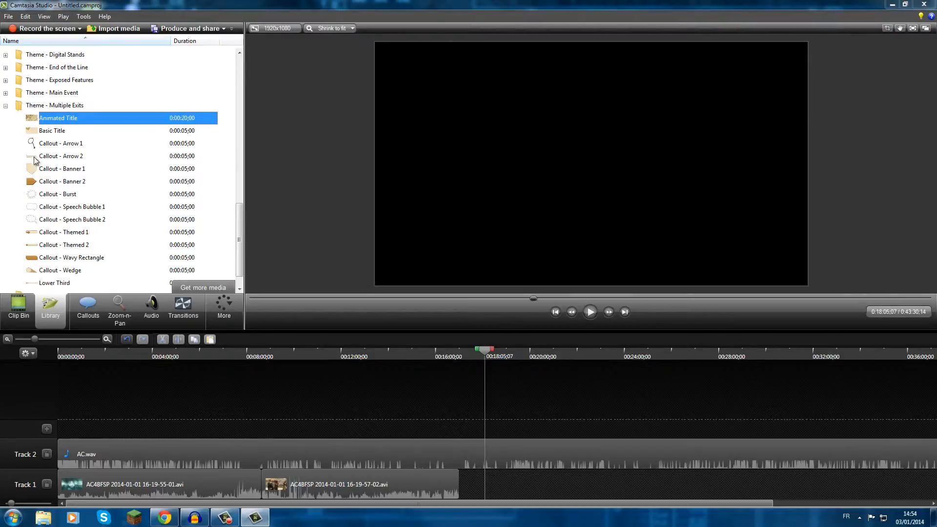
pyautogui.click(6, 105)
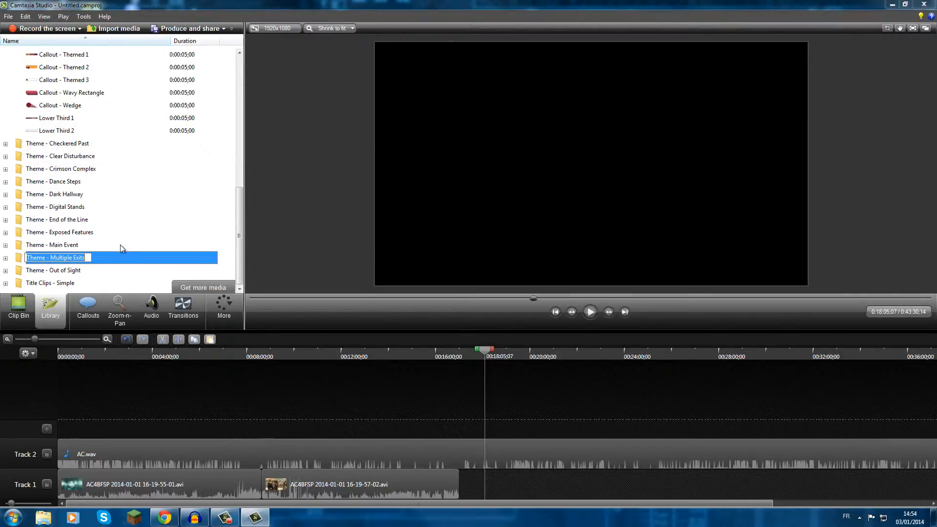
pyautogui.click(130, 224)
# Add a Zoom-n-Pan at 0:12:10;25 in the second clip, zooming to 748% centred on the game's minimap.
pyautogui.click(119, 312)
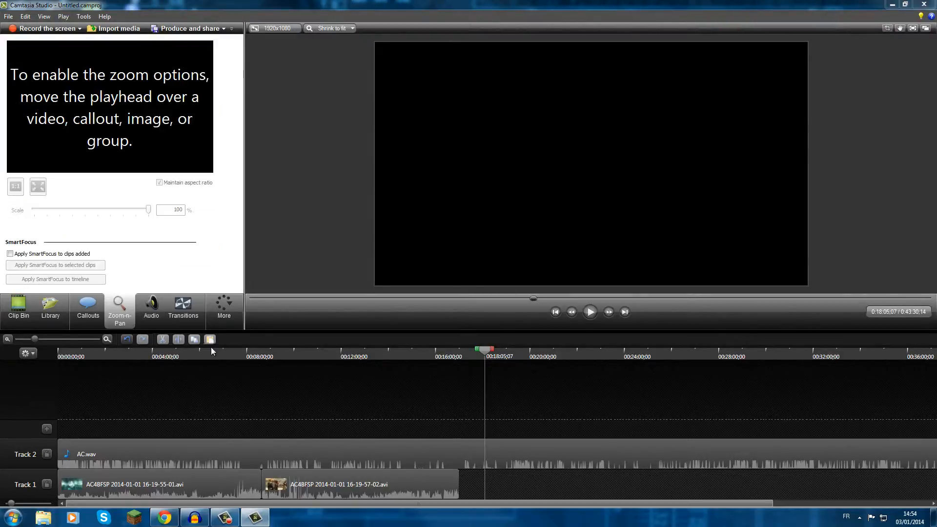
pyautogui.click(345, 350)
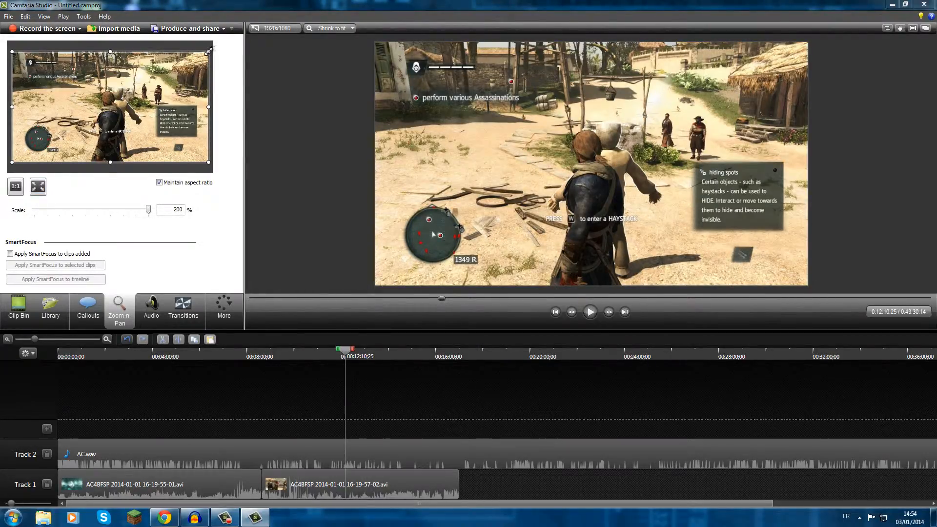
pyautogui.moveTo(209, 51); pyautogui.dragTo(65, 133)
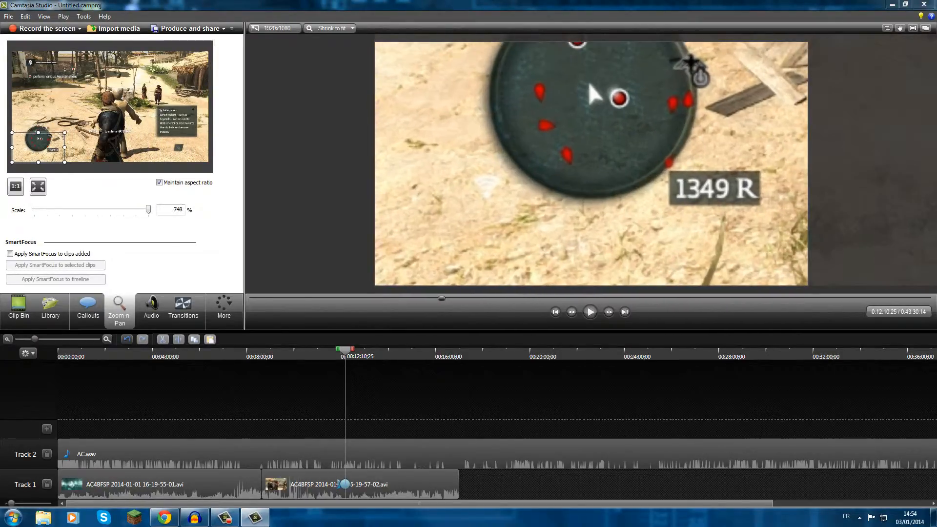
pyautogui.moveTo(41, 149); pyautogui.dragTo(44, 140)
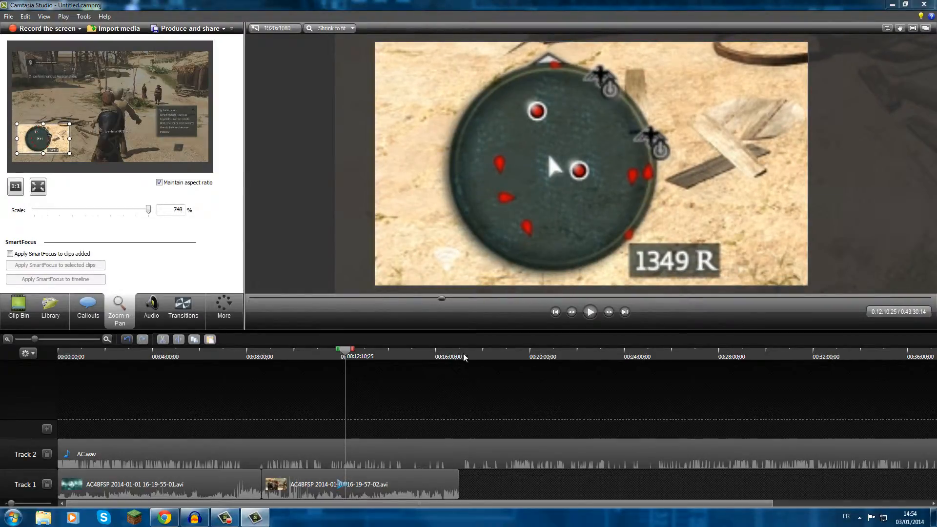
# Play the second clip from shortly before the zoom animation to preview the move onto the minimap.
pyautogui.click(333, 356)
pyautogui.click(589, 315)
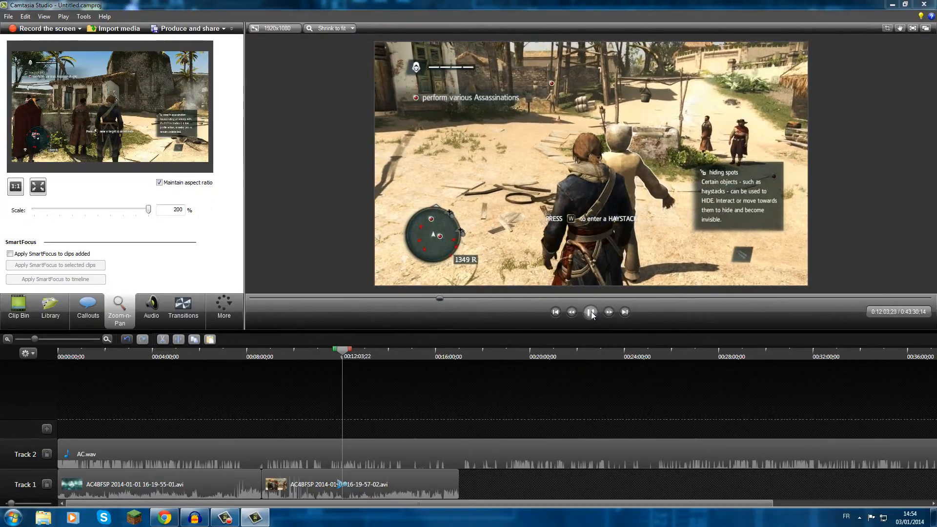
pyautogui.click(590, 312)
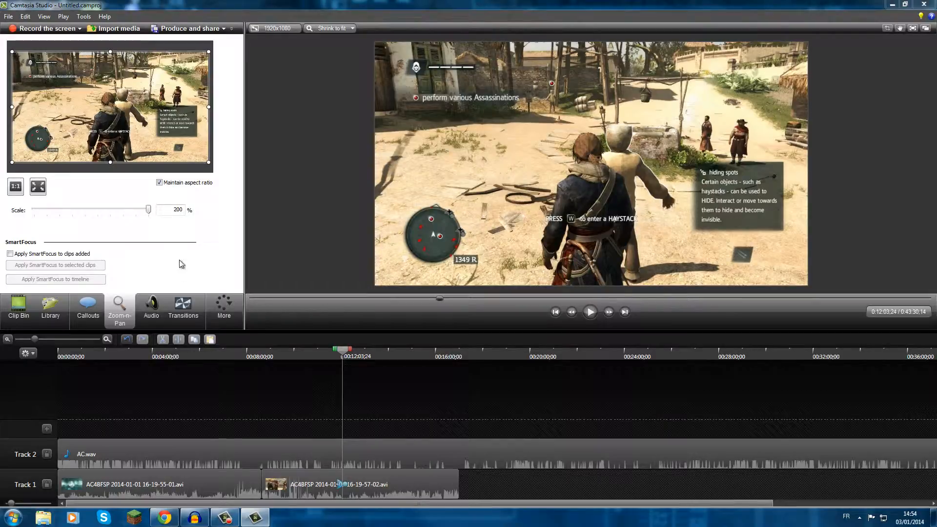
pyautogui.moveTo(330, 354)
pyautogui.mouseDown()
pyautogui.moveTo(356, 353)
pyautogui.moveTo(343, 354)
pyautogui.mouseUp()
pyautogui.click(595, 315)
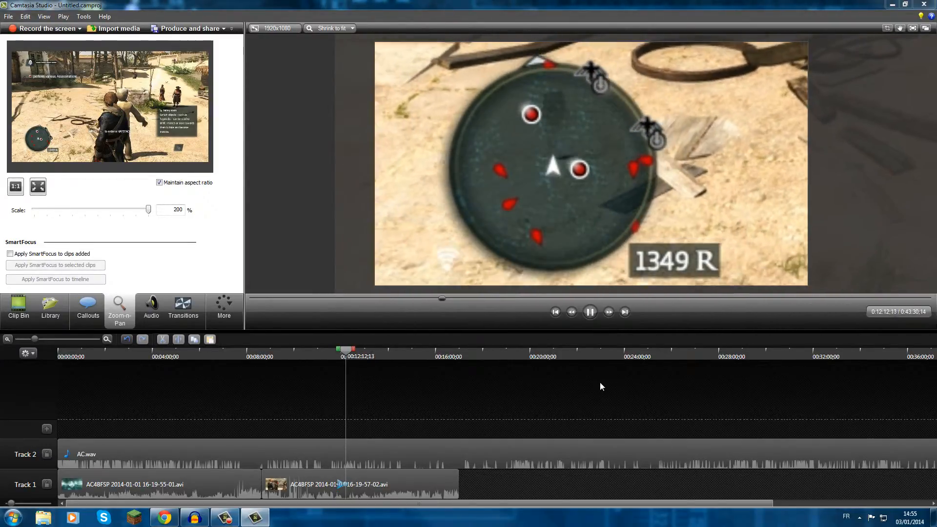
pyautogui.click(593, 317)
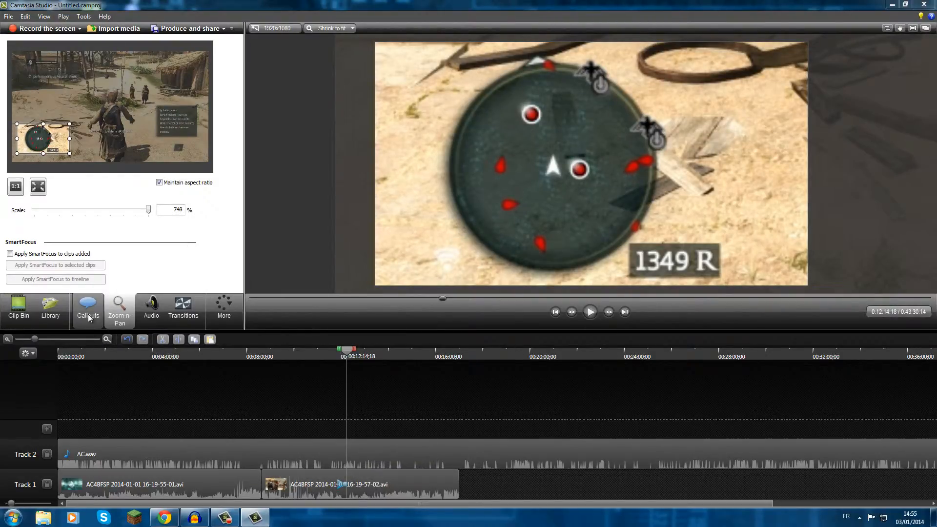
# Delete the zoom animation from the 16-19-57-02 clip on Track 1.
pyautogui.click(385, 491)
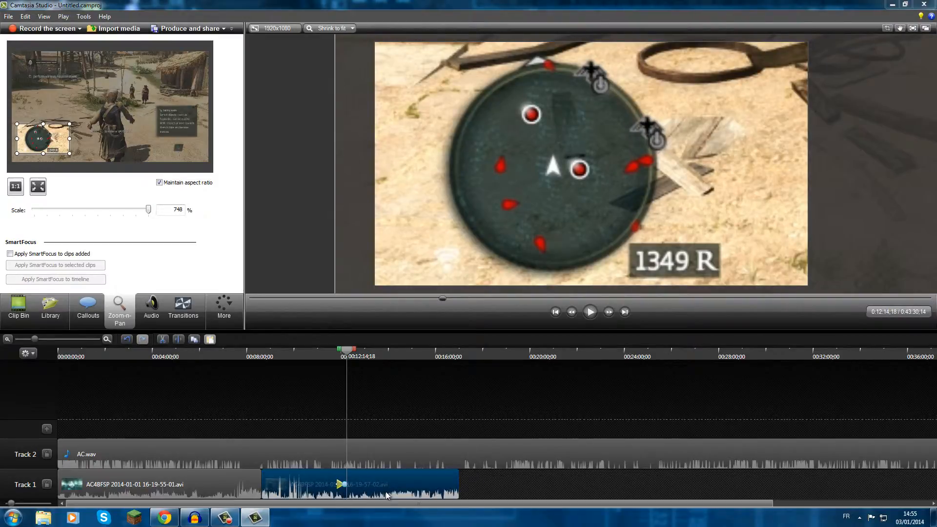
pyautogui.click(340, 485)
pyautogui.press('Delete')
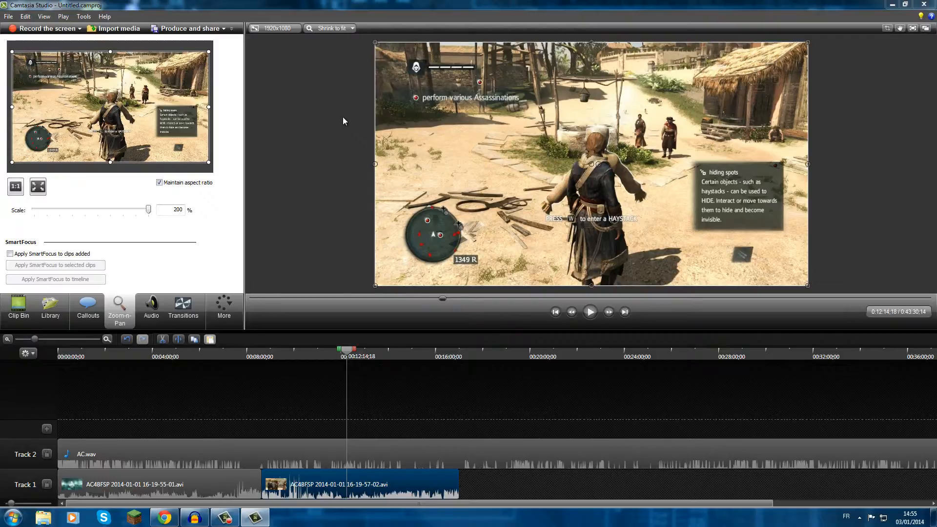
# Show the audio editing tools, return the playhead to the start of the timeline and select the 16-19-57-02 clip.
pyautogui.click(151, 309)
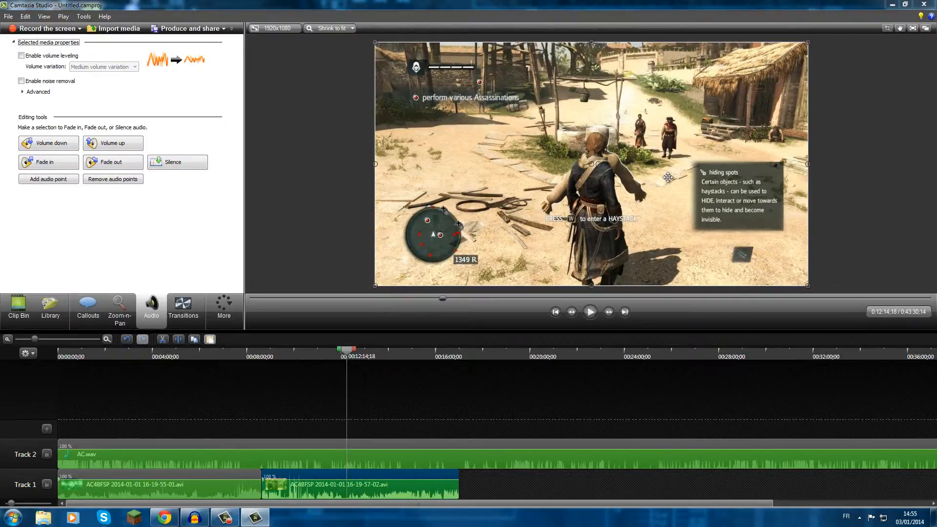
pyautogui.click(262, 221)
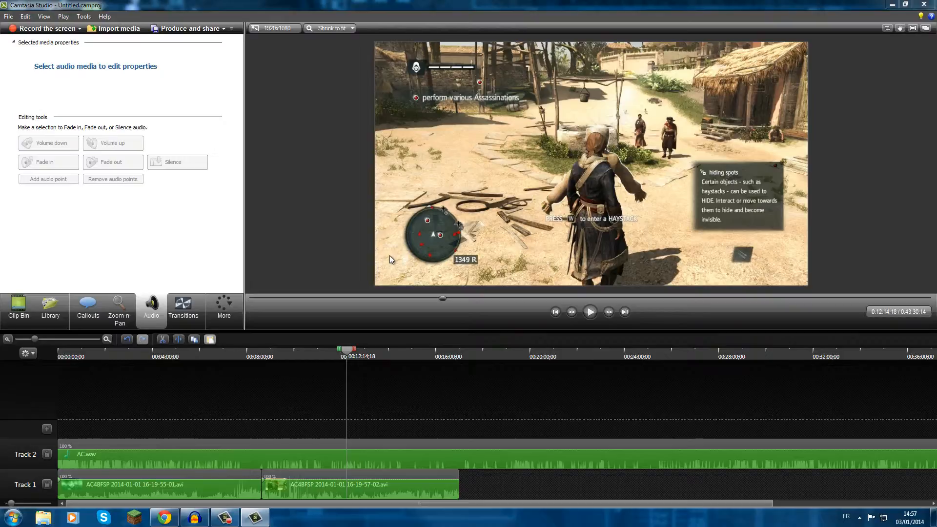
pyautogui.moveTo(347, 350); pyautogui.dragTo(60, 350)
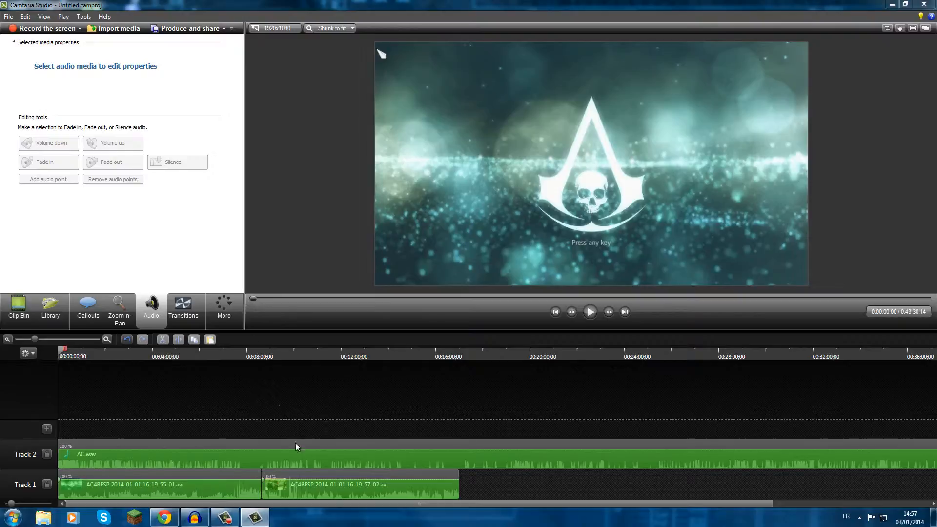
pyautogui.click(303, 472)
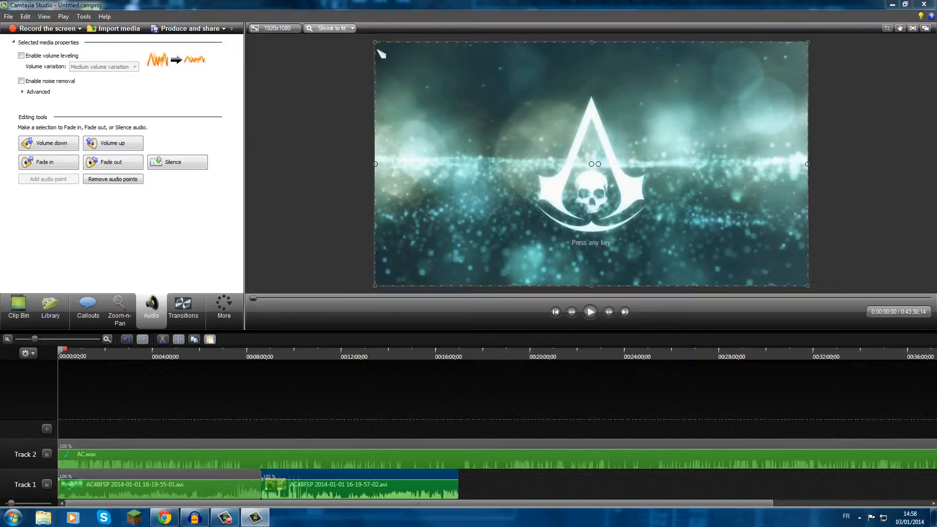
# Switch to Adobe Audition and try to record into a new mono audio file at 44100 Hz and 16 bits.
pyautogui.click(893, 4)
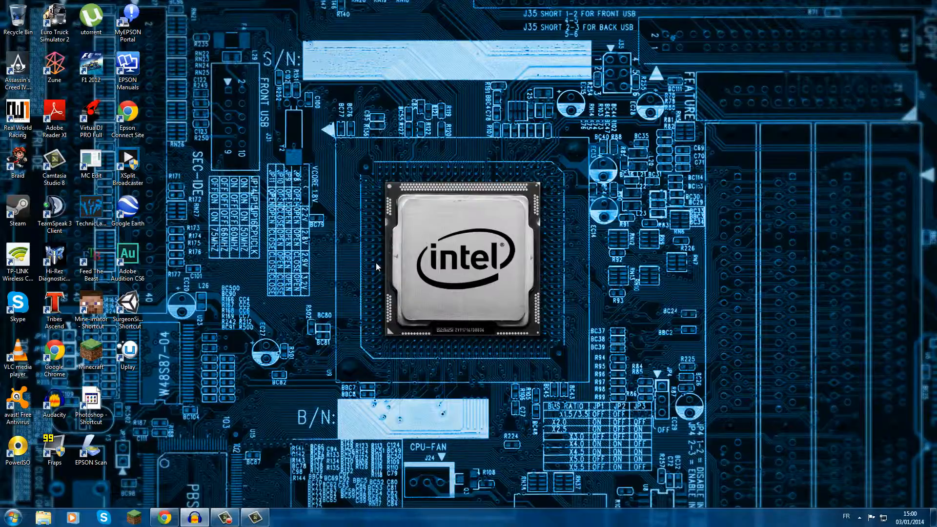
pyautogui.click(128, 259)
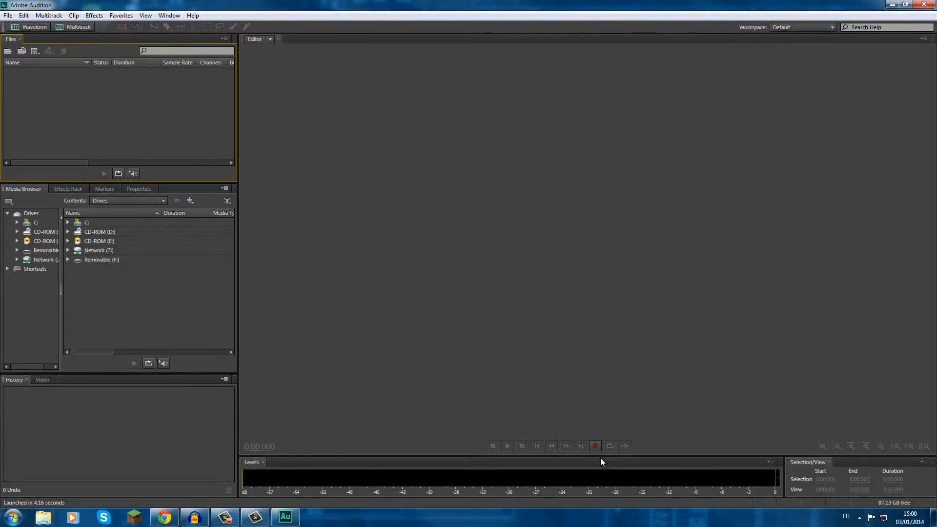
pyautogui.click(598, 444)
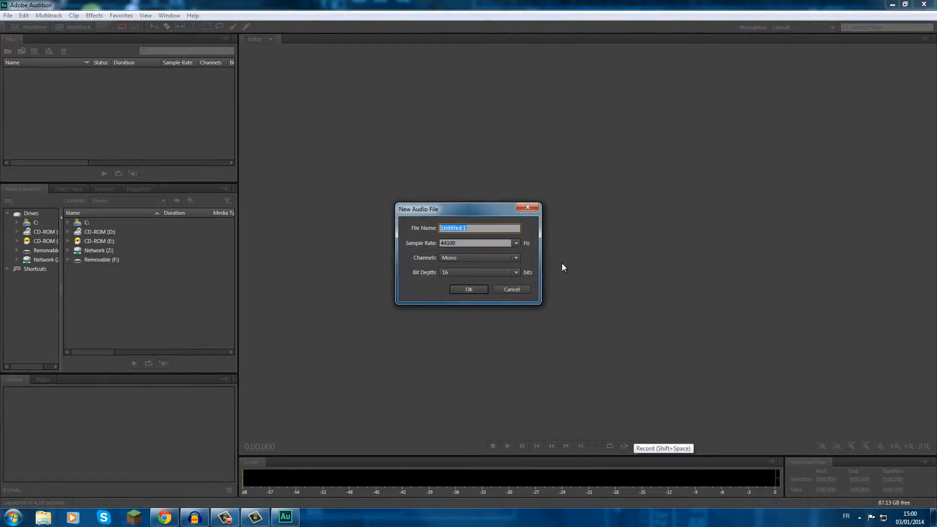
pyautogui.click(481, 290)
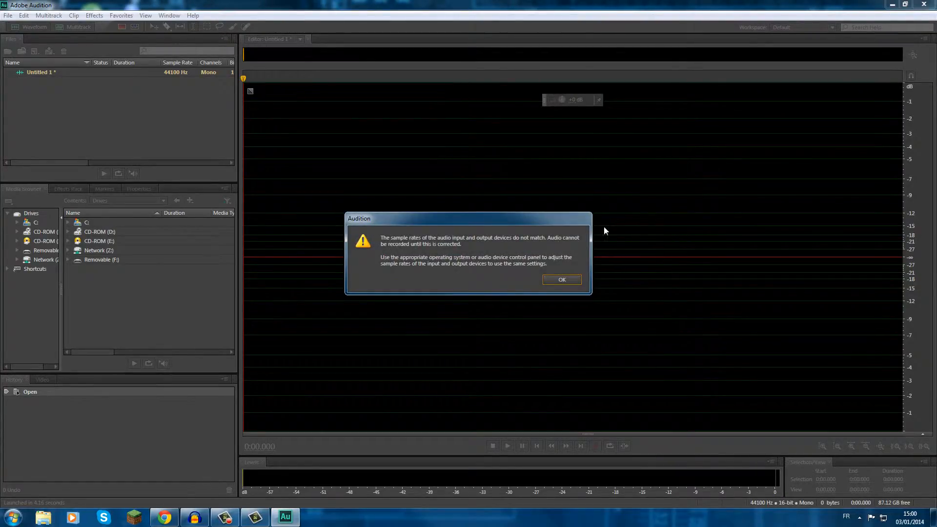
pyautogui.click(567, 277)
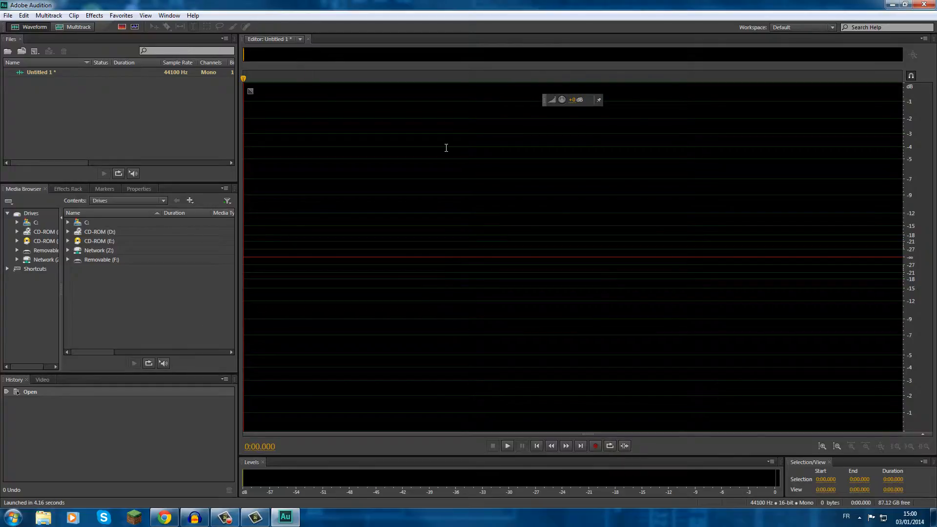
# Close Adobe Audition without saving the new audio file.
pyautogui.click(297, 247)
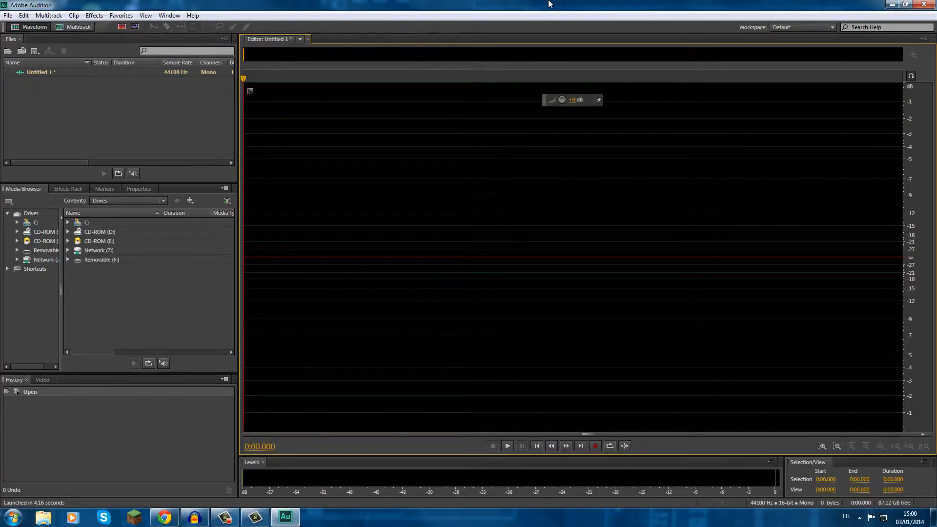
pyautogui.click(924, 4)
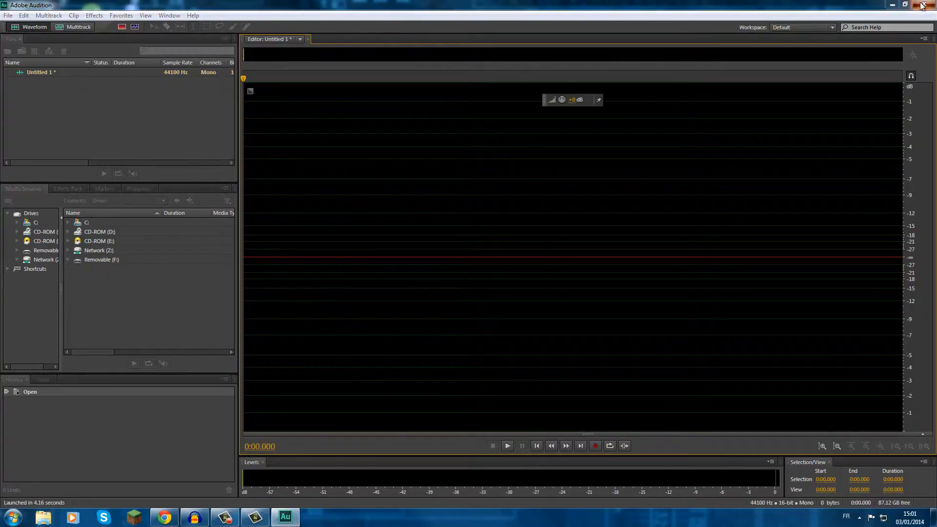
pyautogui.click(476, 269)
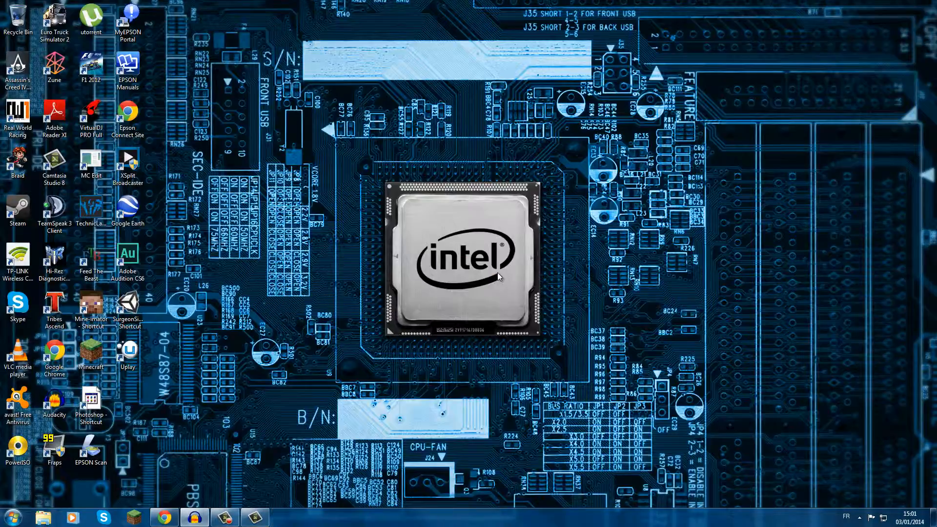